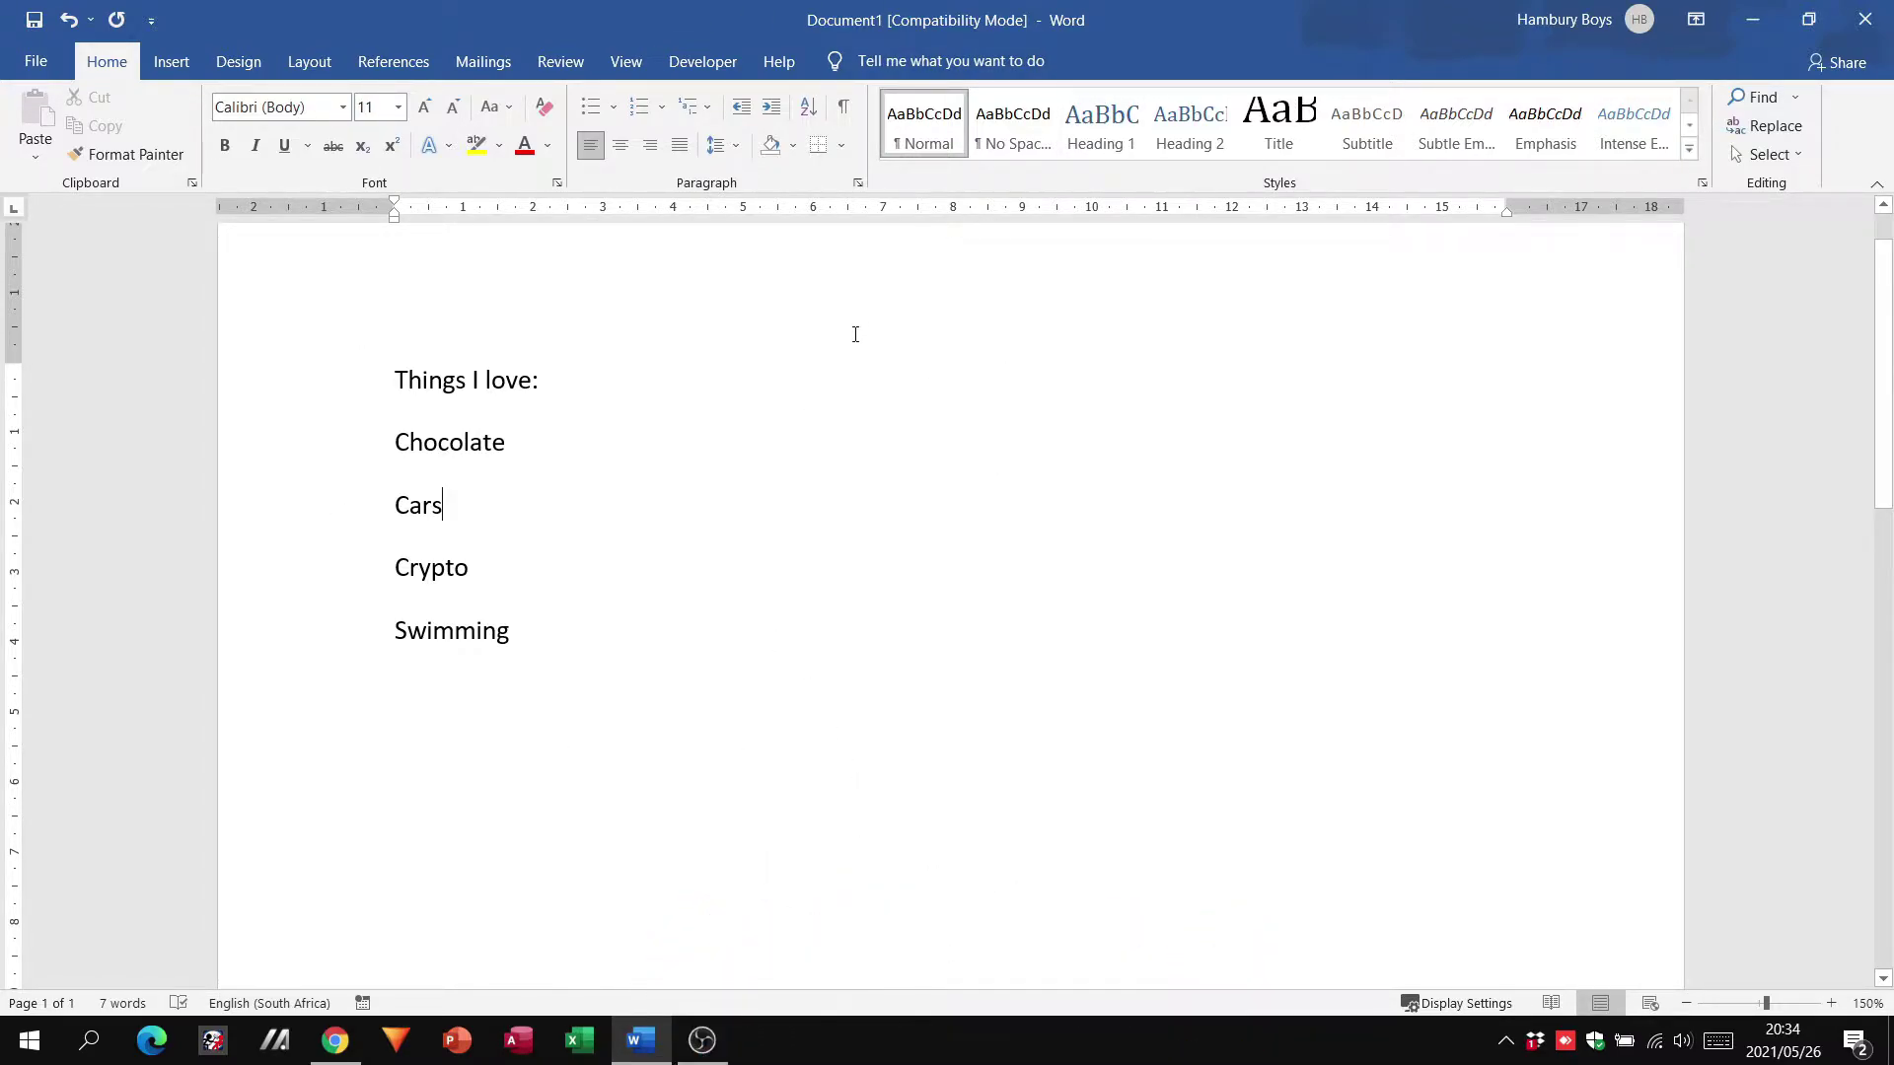
- Try selecting the heading and the item lines, and preview the bullet styles without applying one
drag(384, 372, 566, 373)
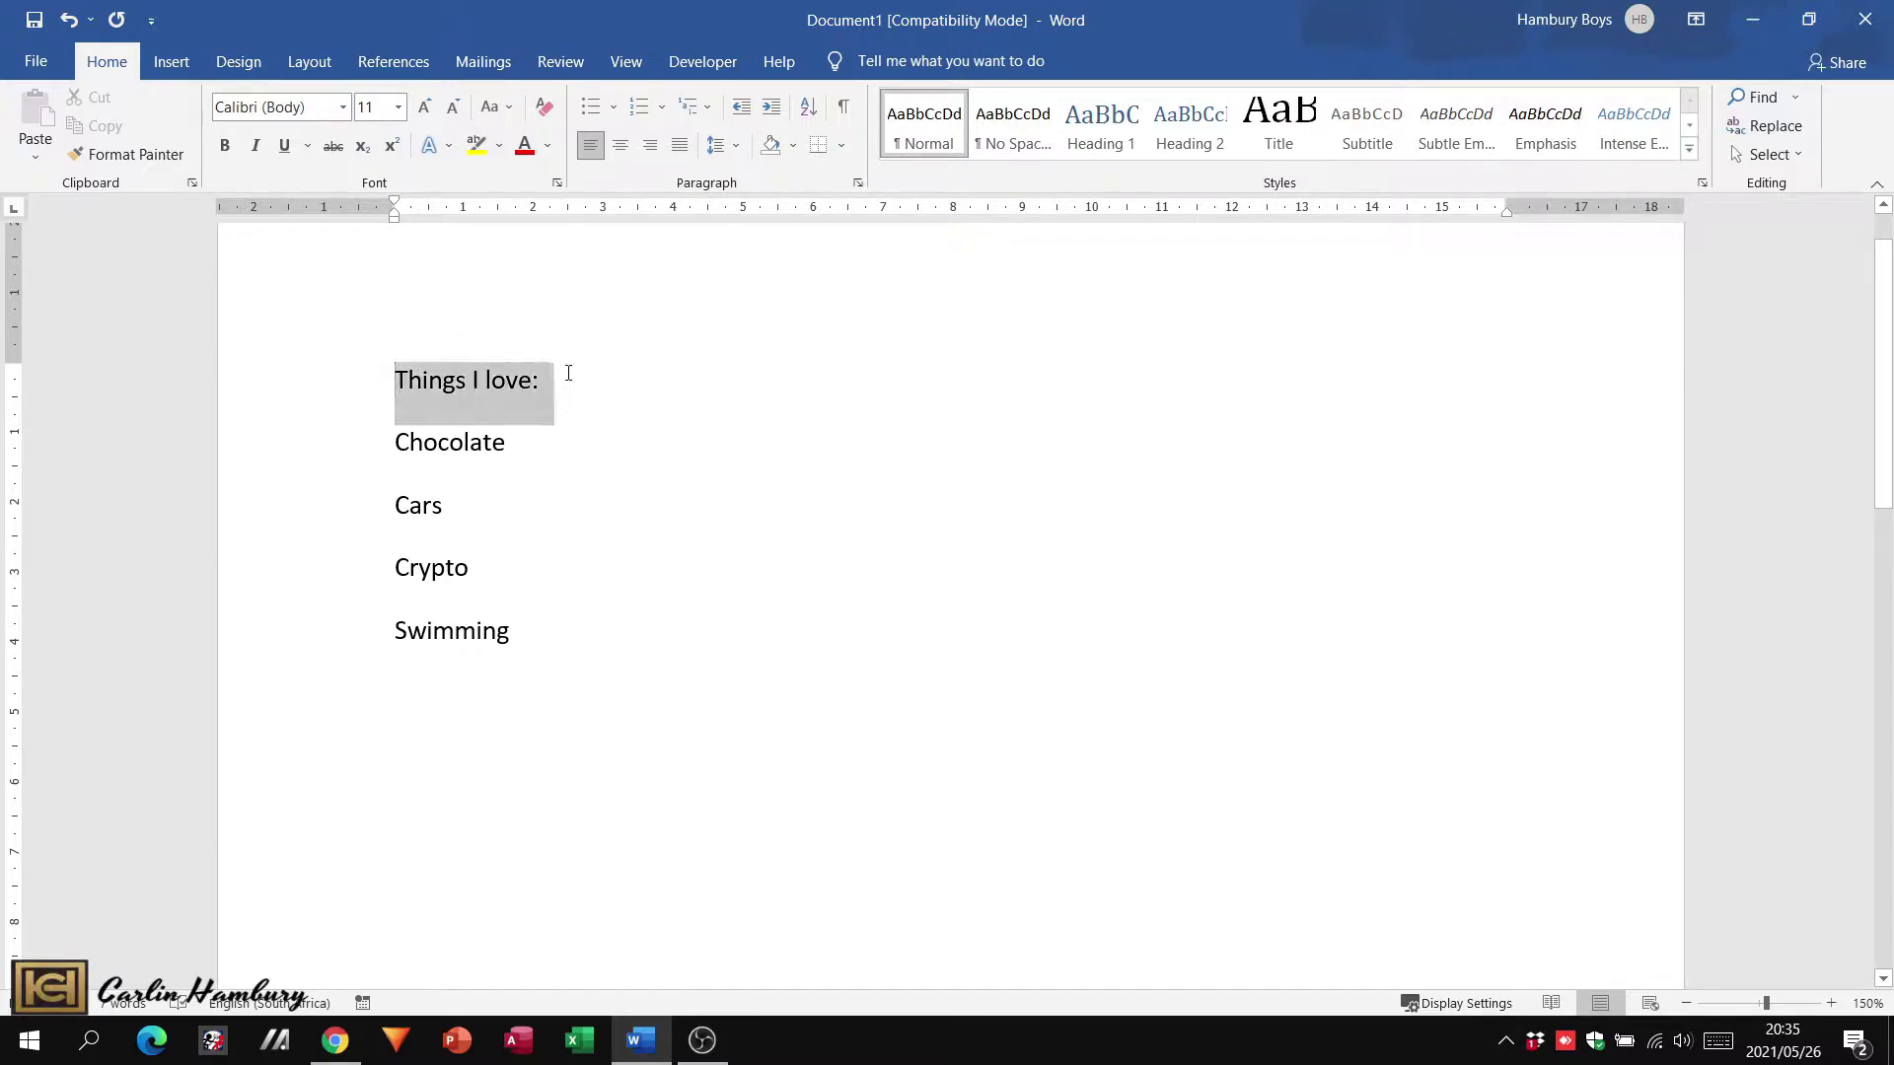
click(557, 384)
drag(373, 442, 351, 647)
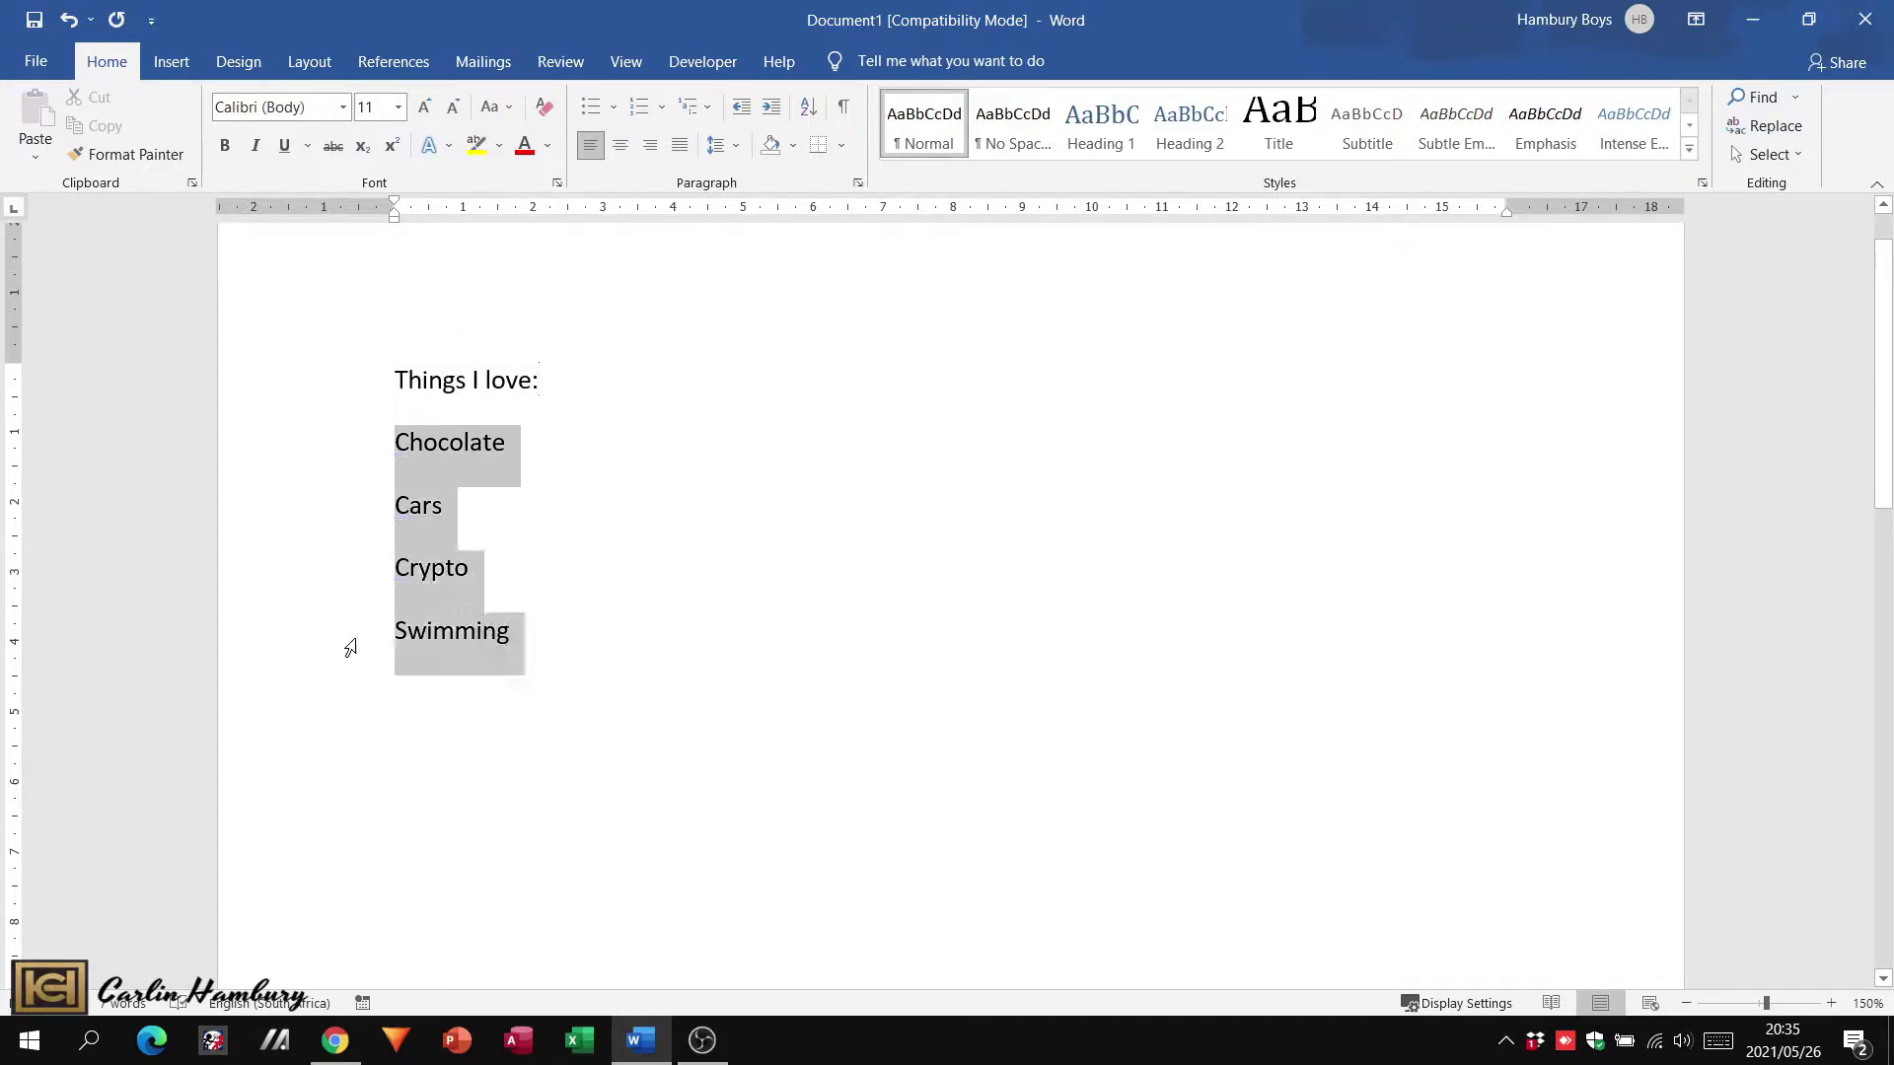
click(801, 652)
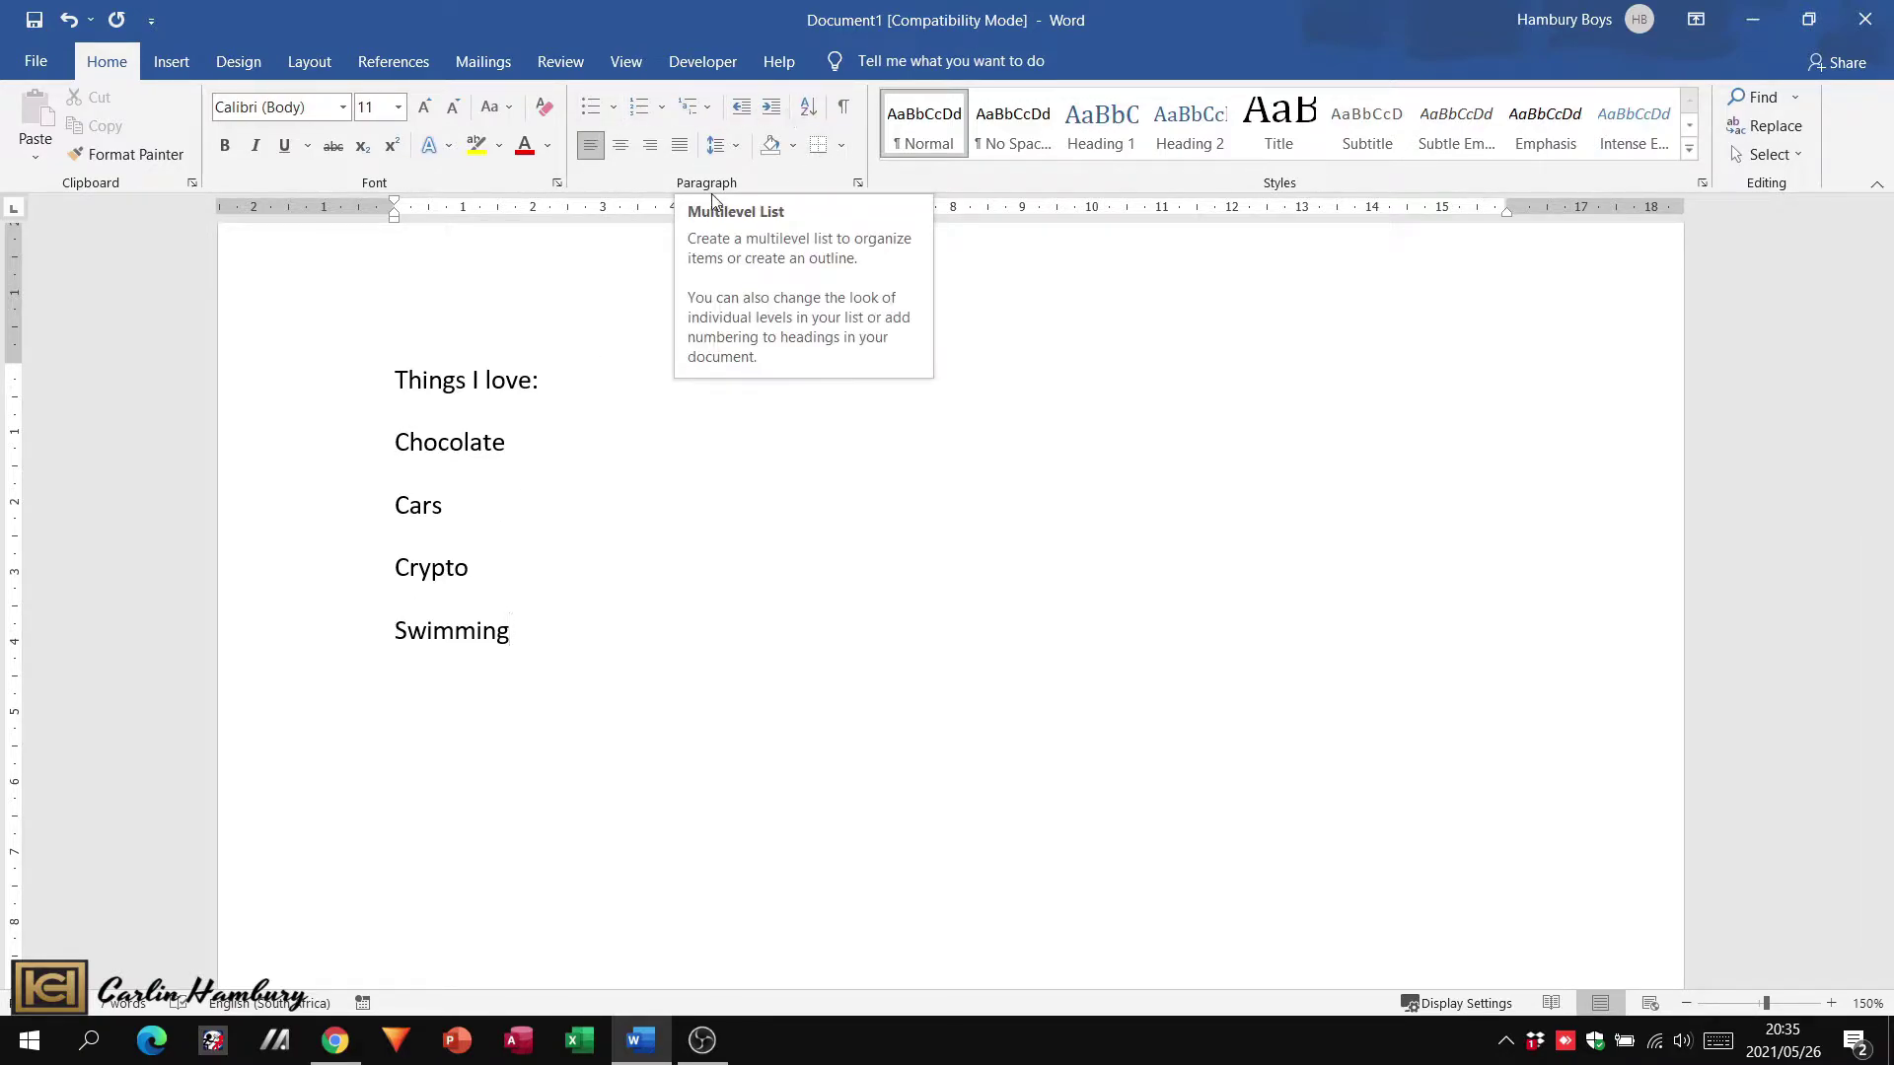
click(613, 110)
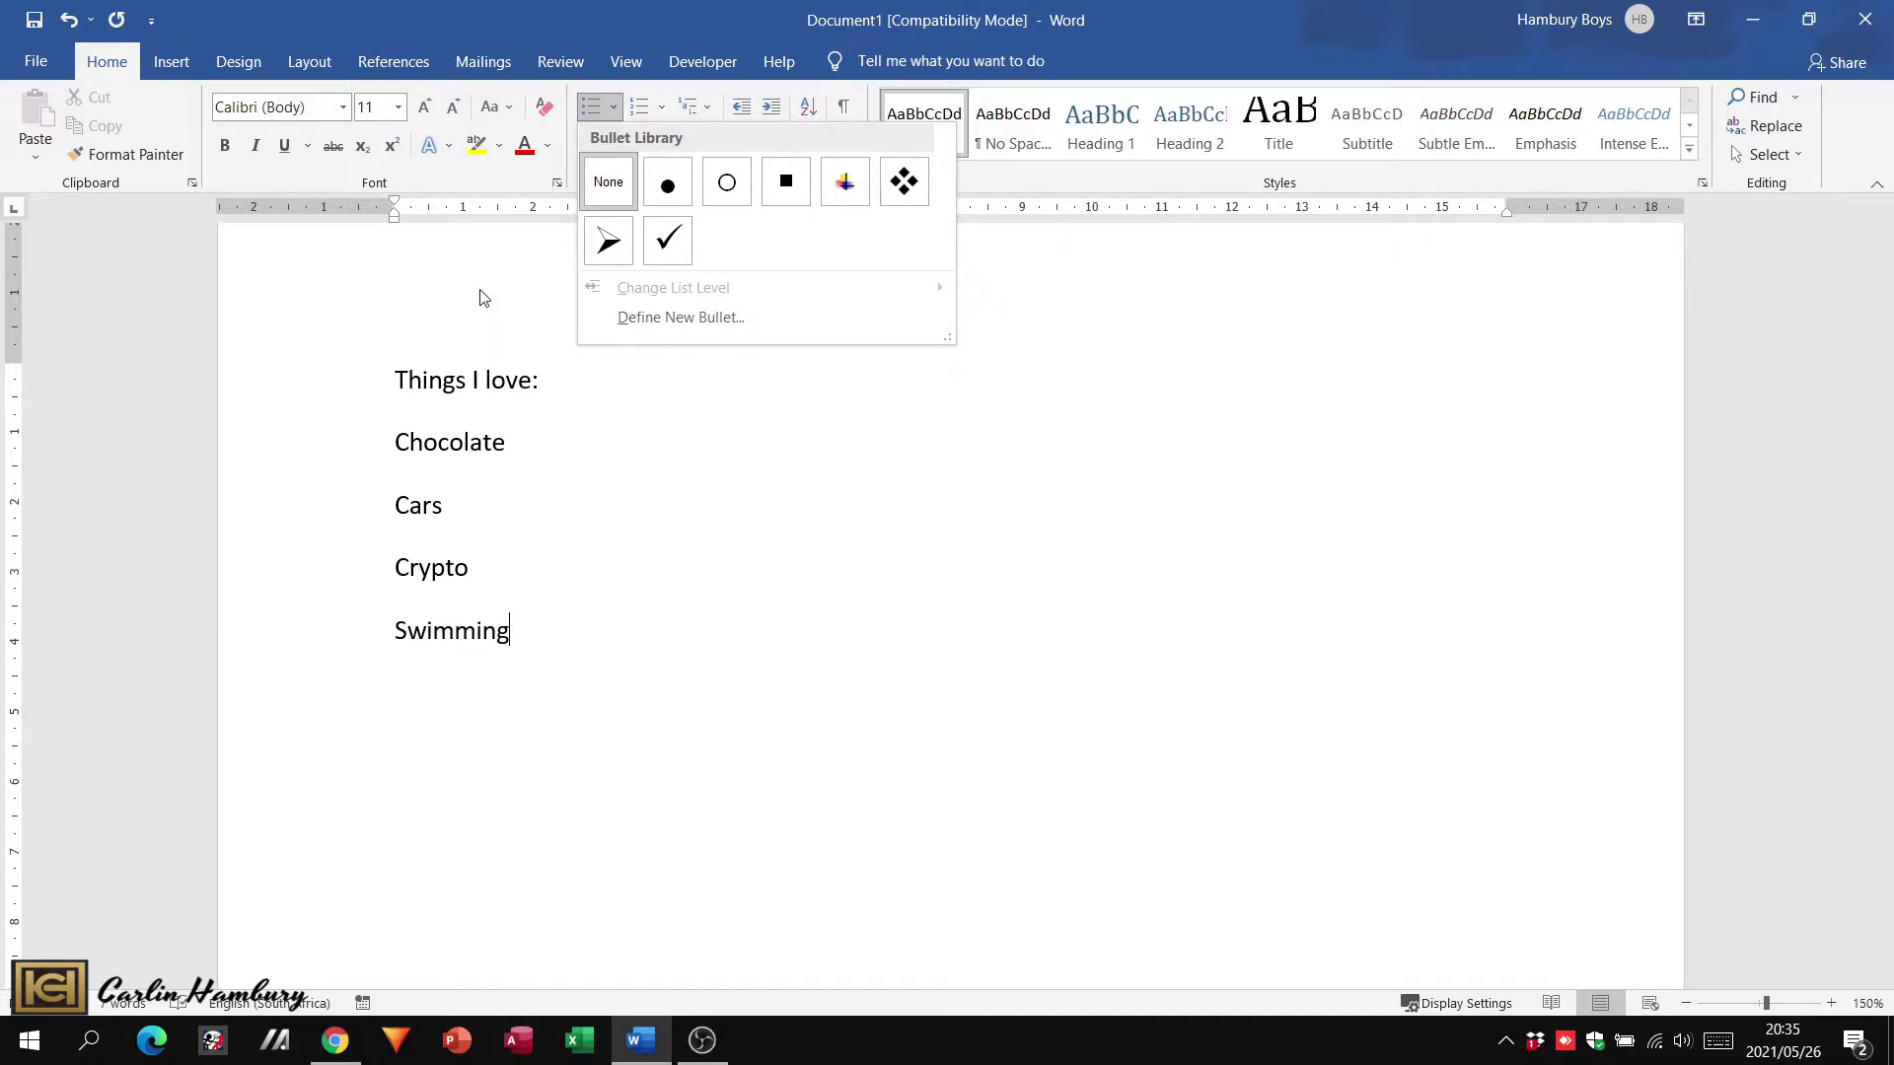
click(526, 622)
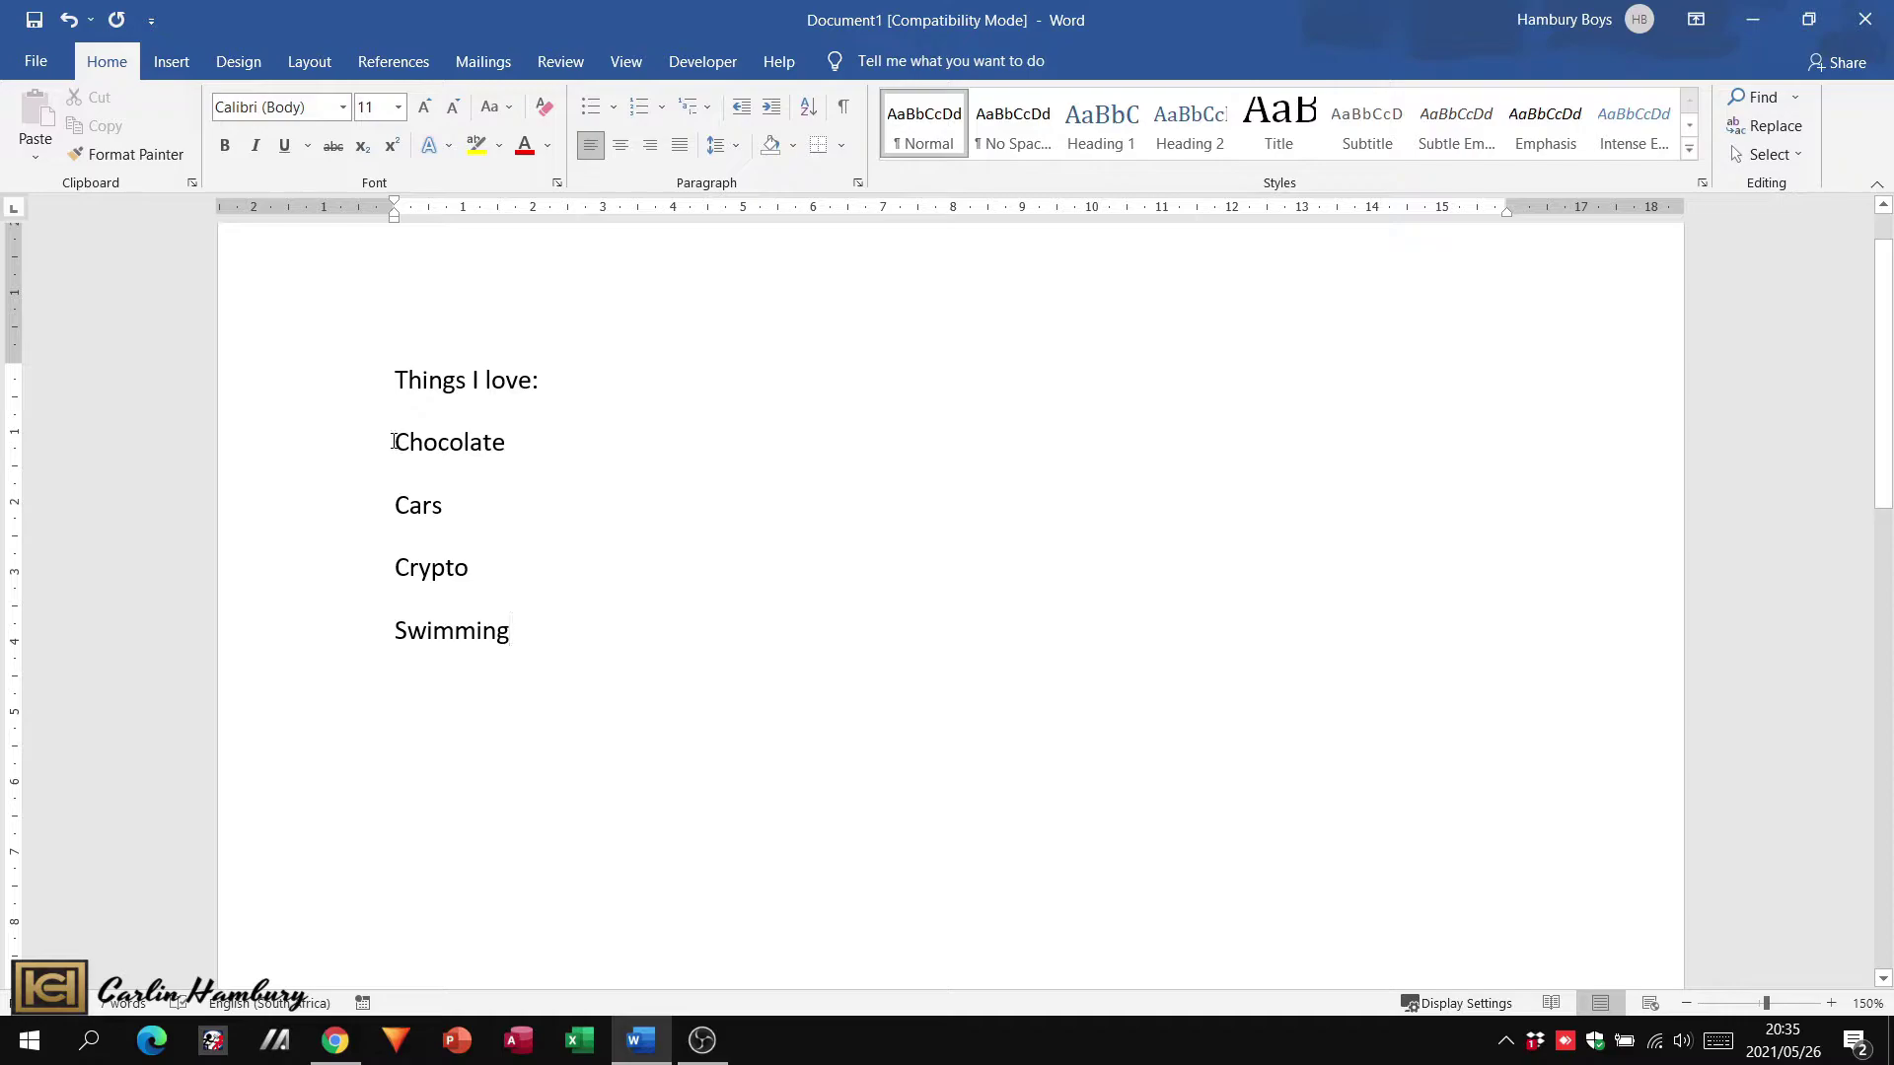
- Apply arrowhead bullets to the four items from Chocolate to Swimming
drag(394, 441, 537, 631)
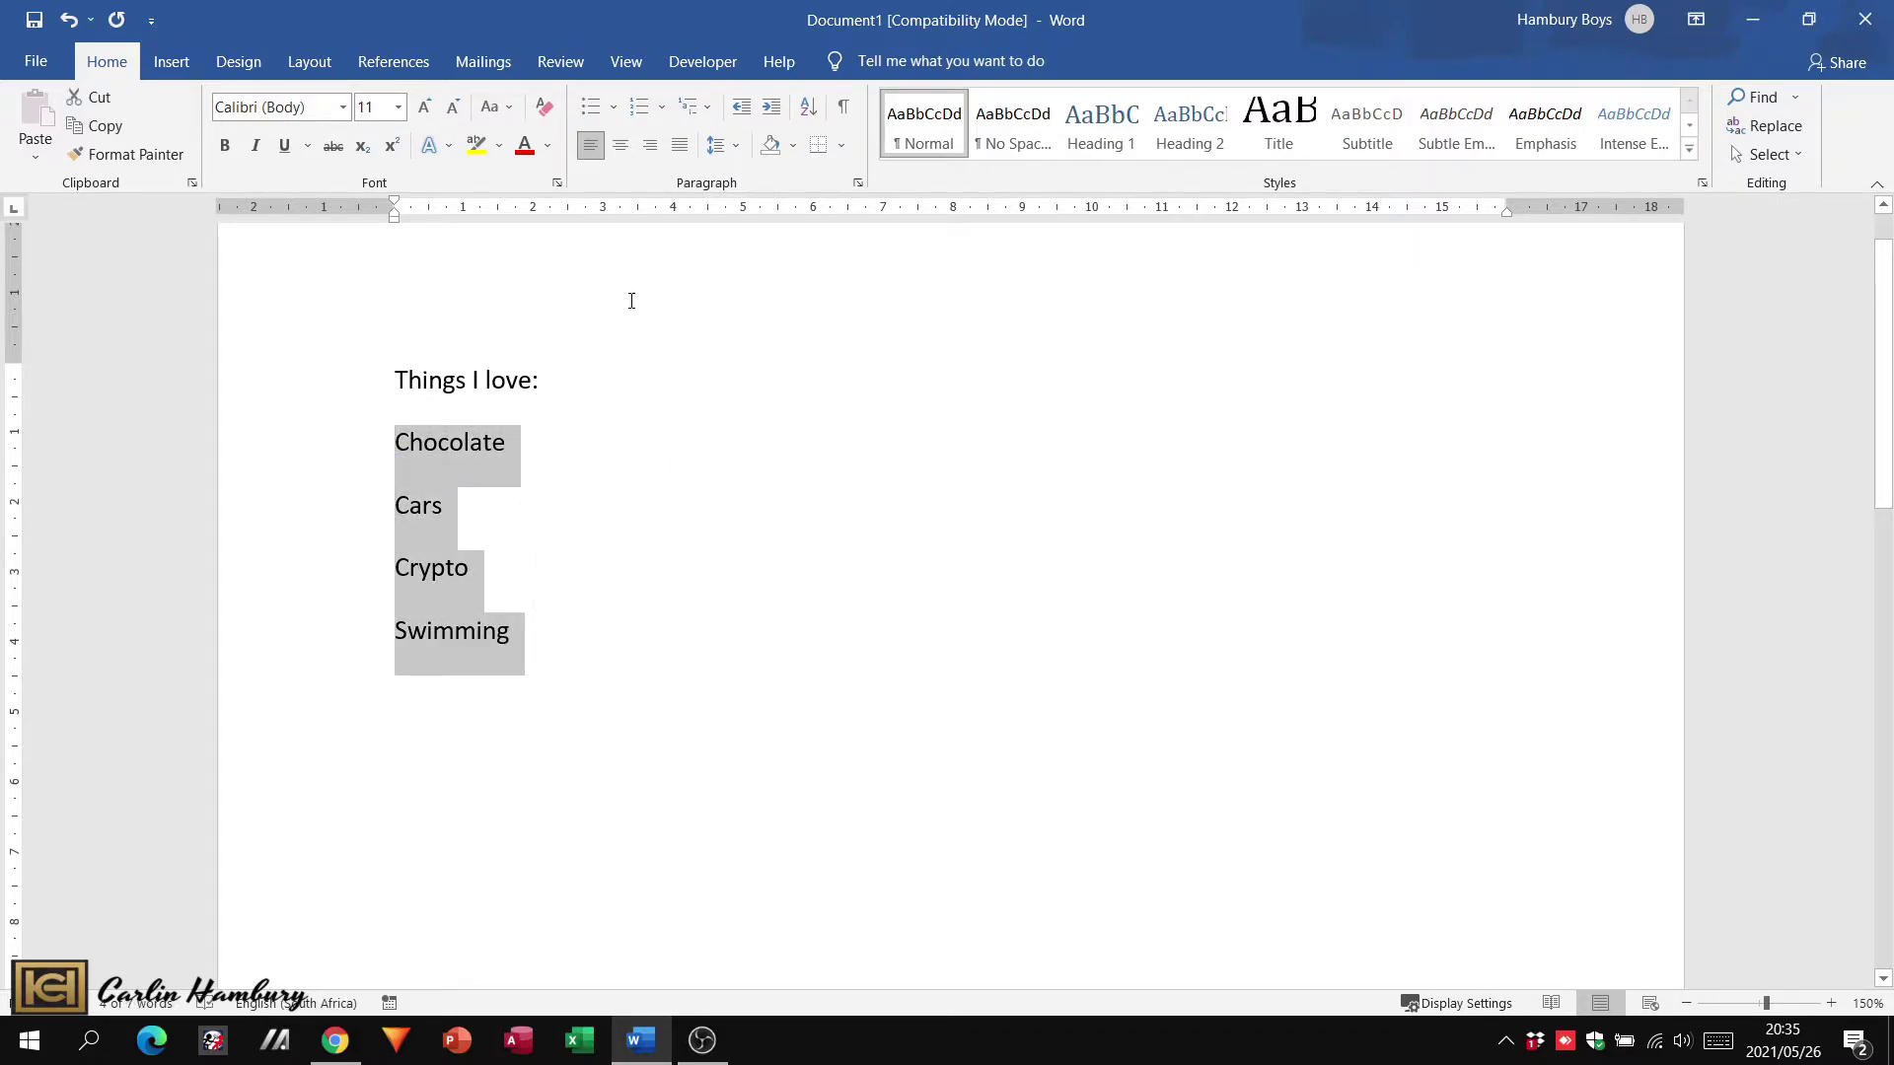
click(613, 108)
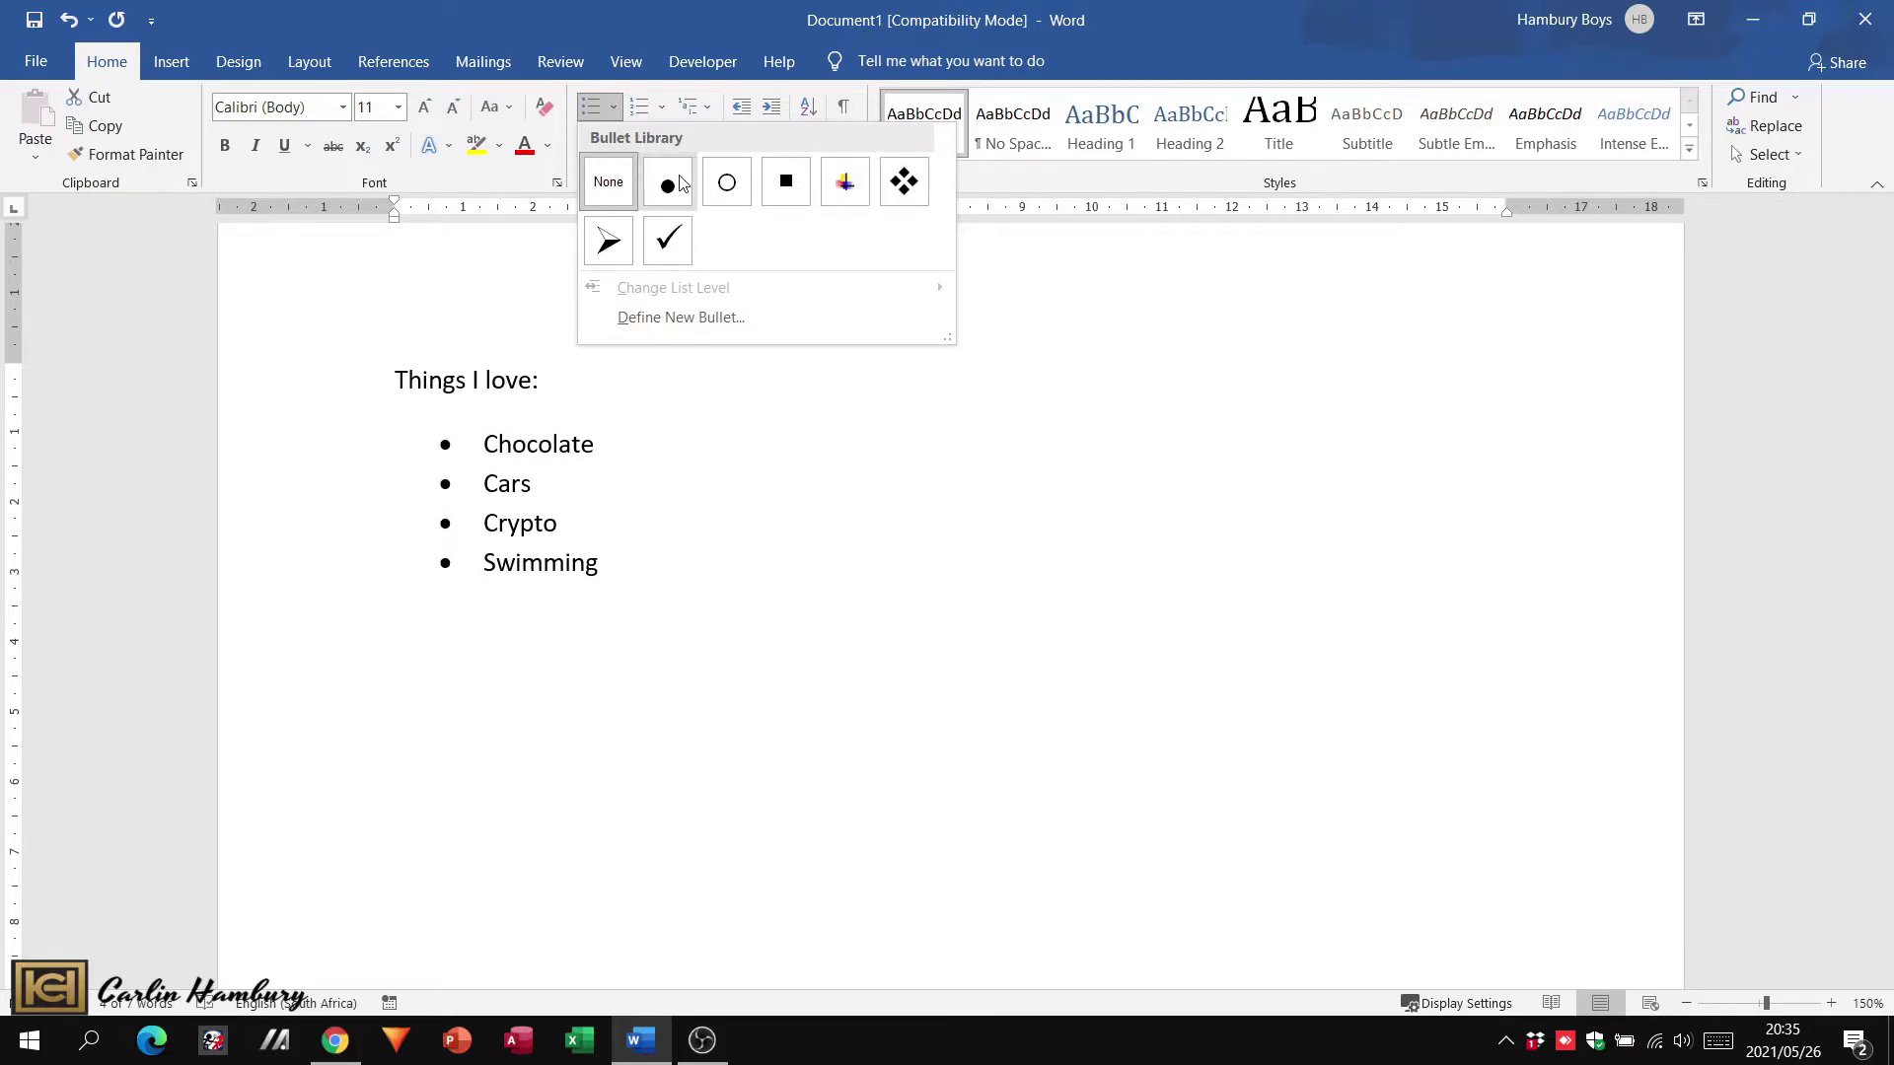
click(618, 251)
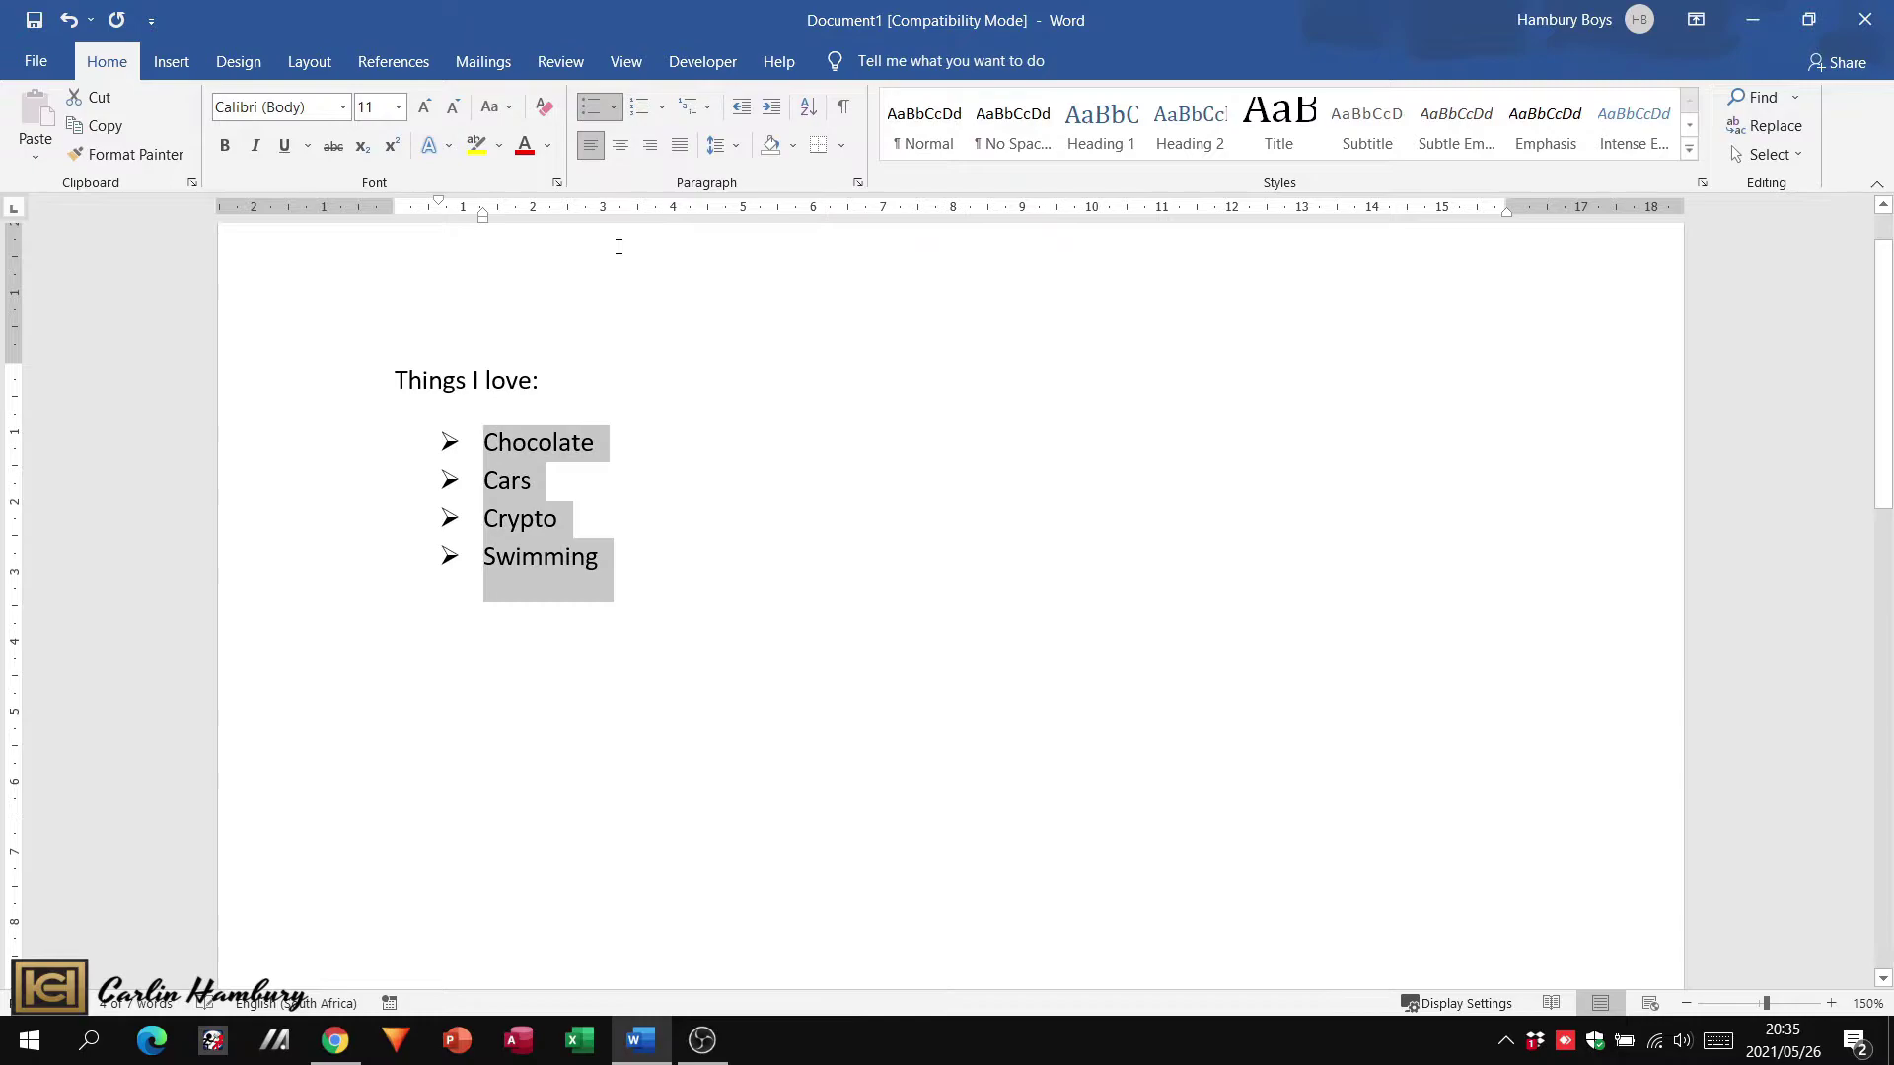
click(697, 447)
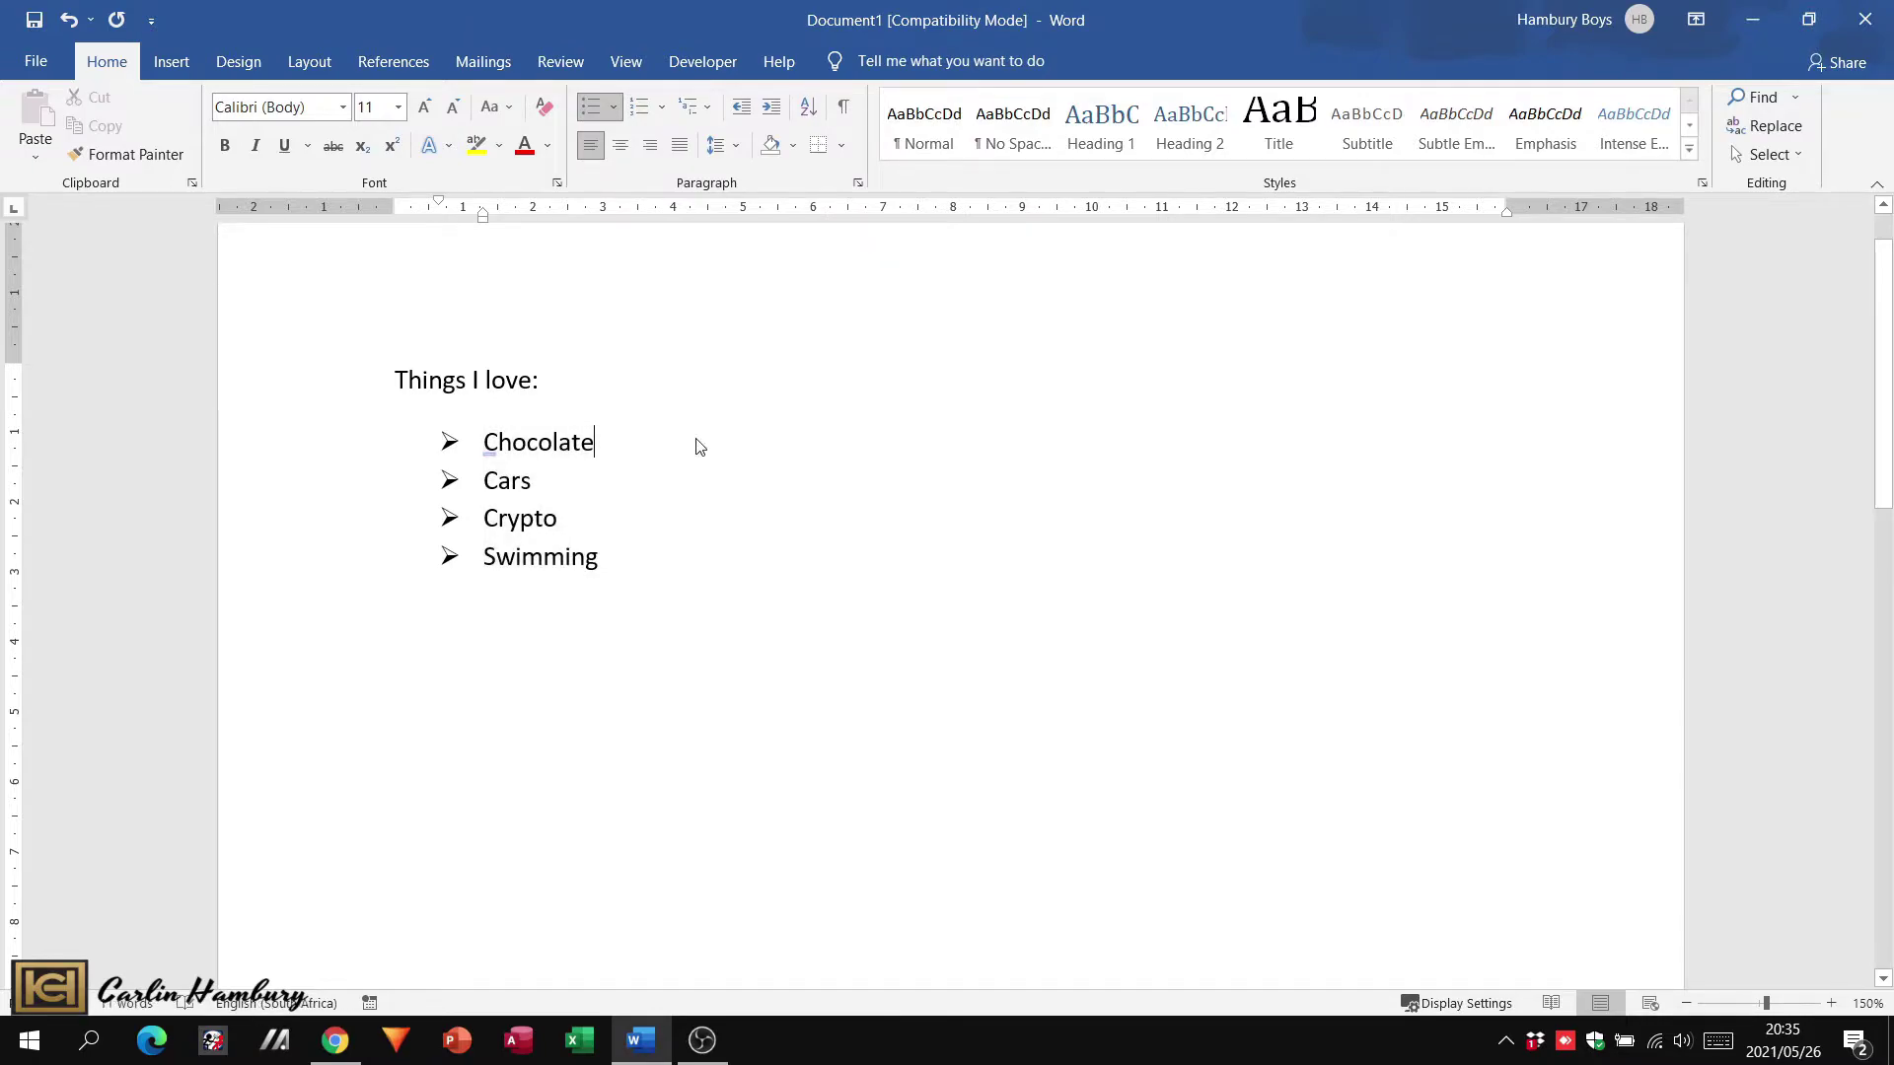
click(378, 379)
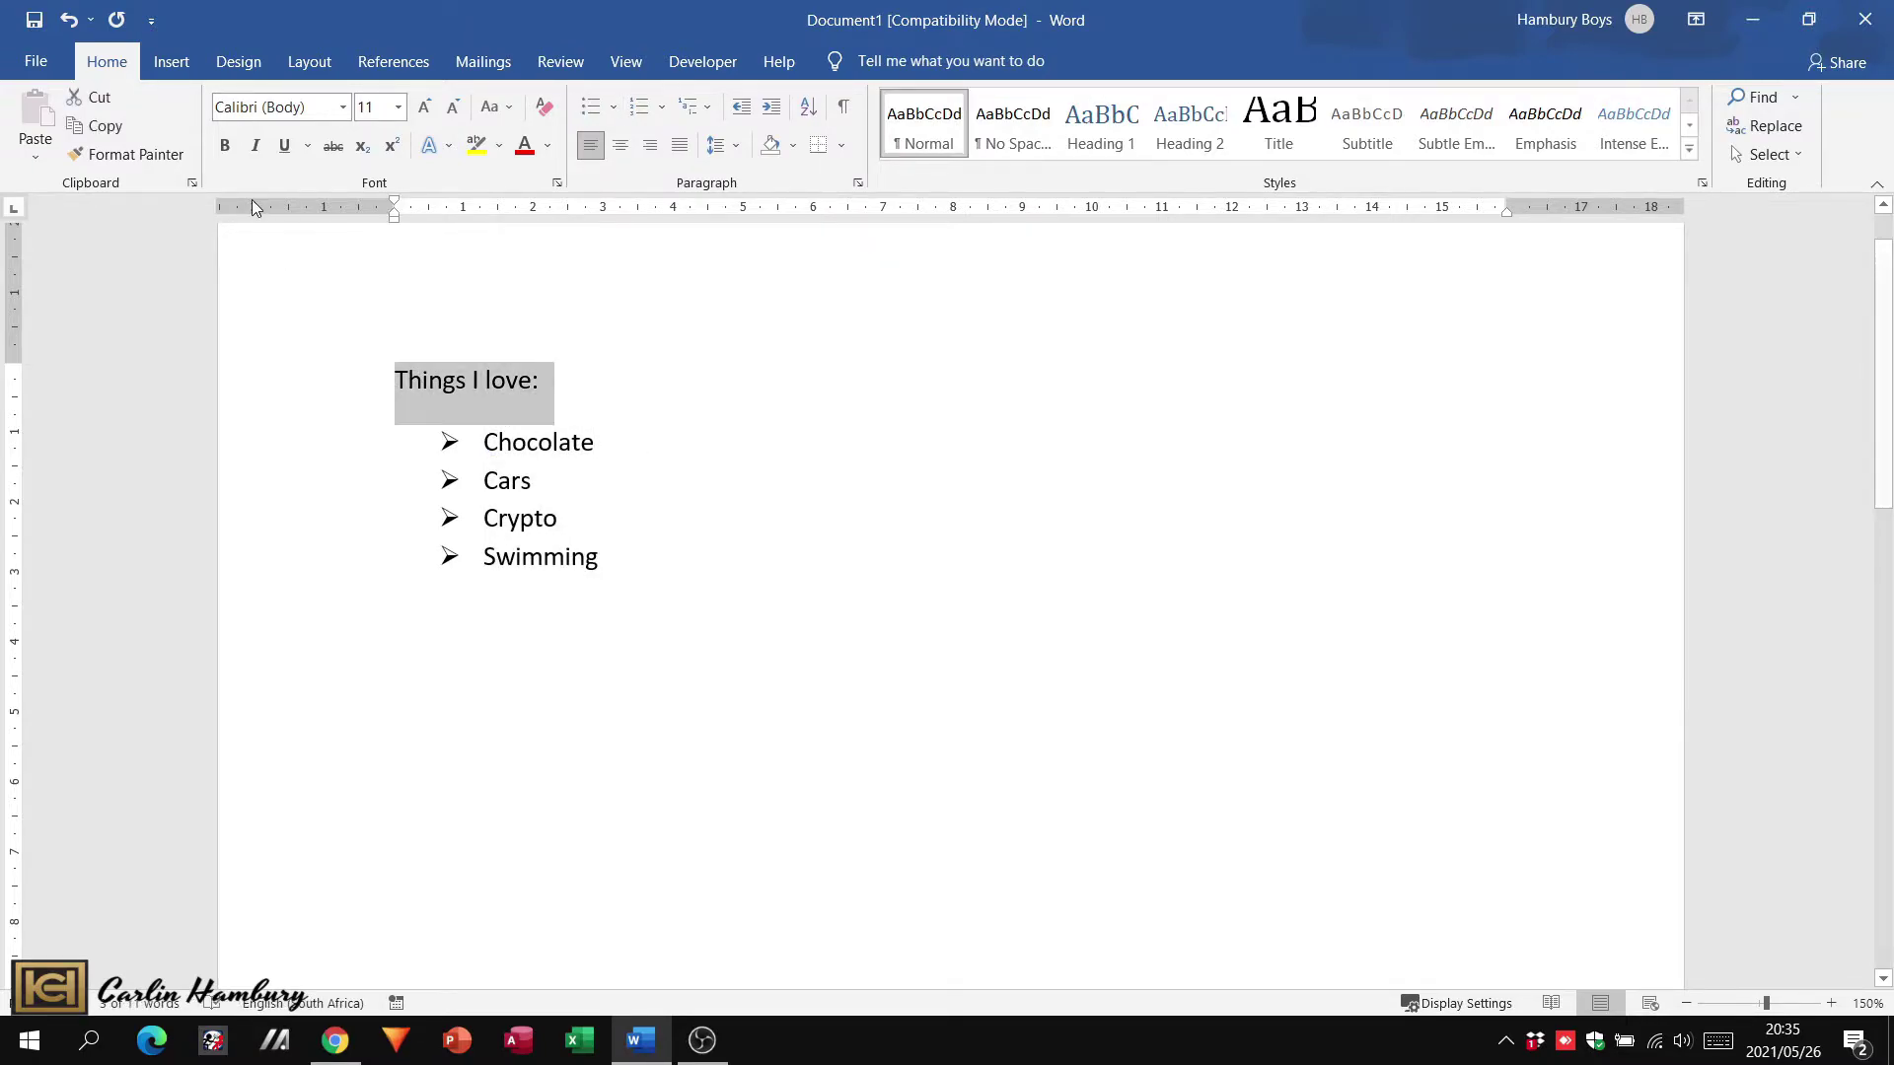
- Make the 'Things I love:' heading bold and underlined
click(224, 145)
click(286, 153)
click(668, 364)
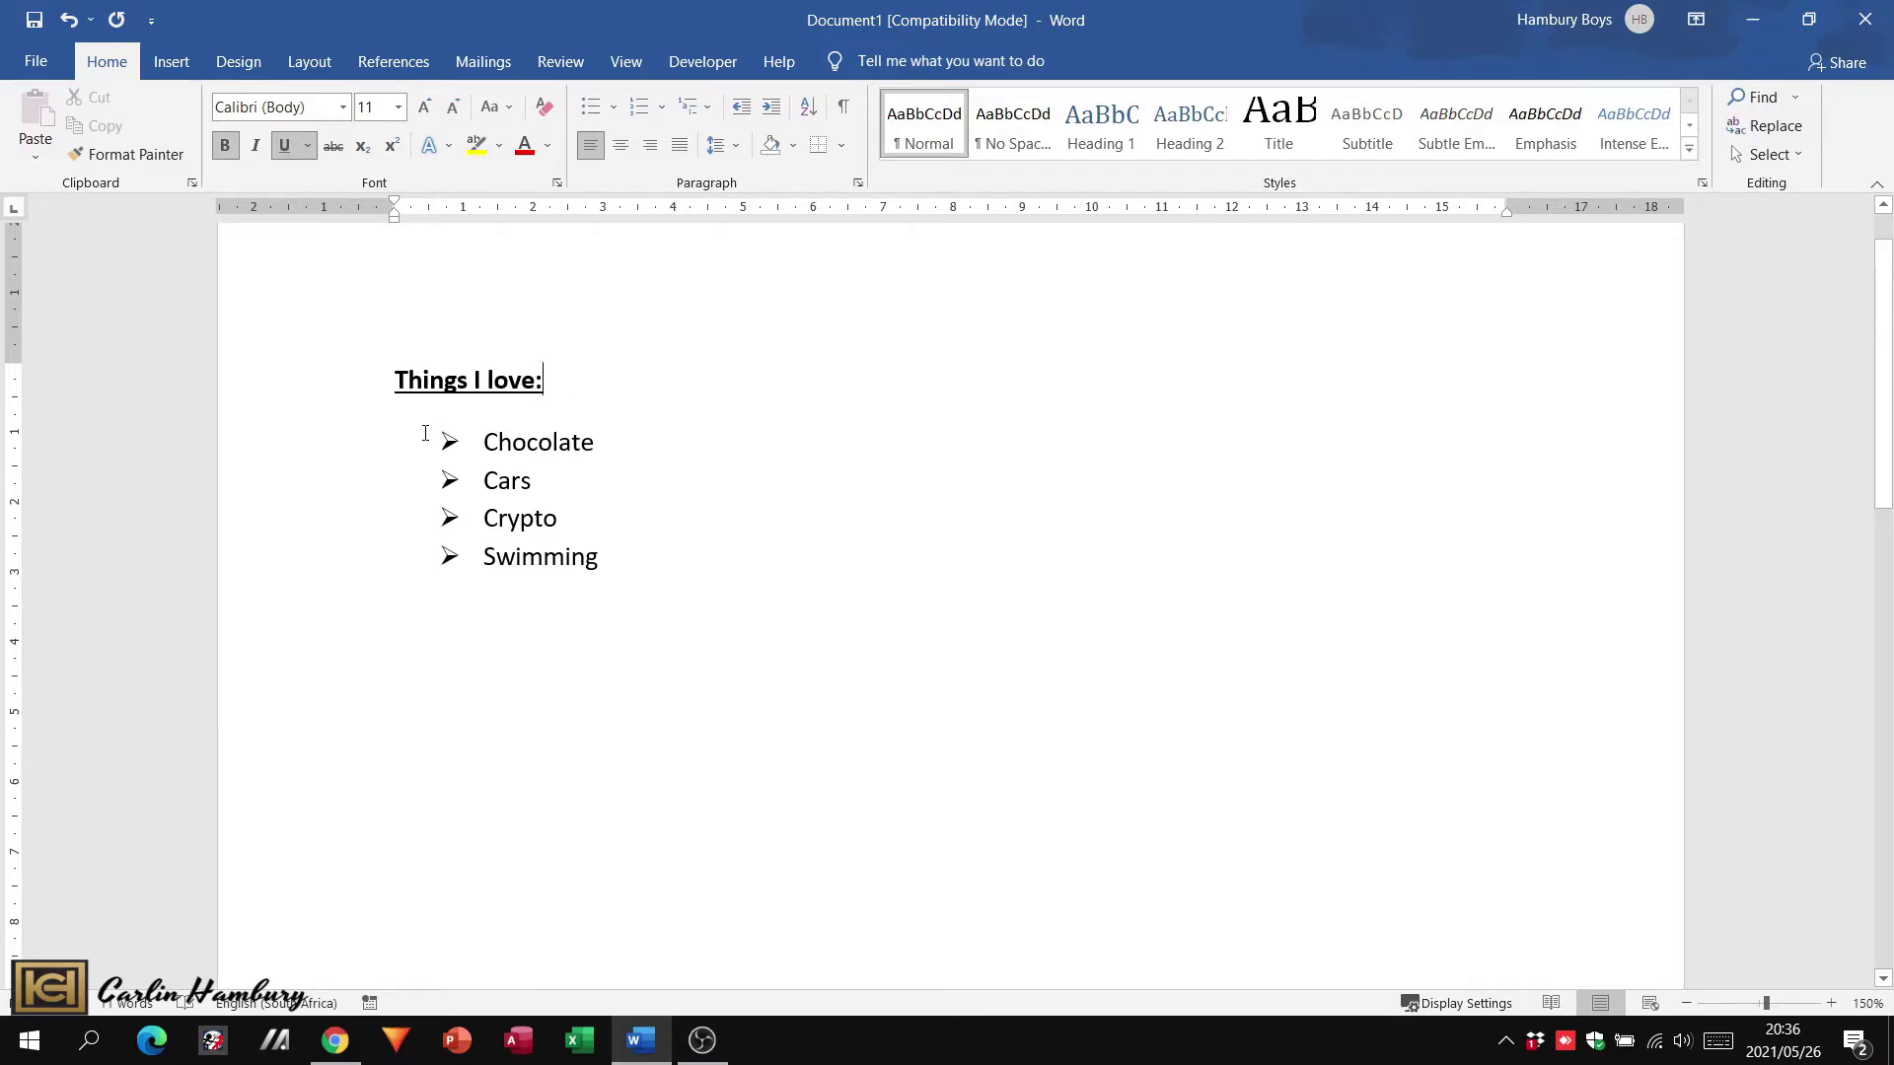
- Replace the arrowhead bullets with the Wingdings Windows-logo symbol (character 255) as a custom bullet
drag(464, 452, 591, 586)
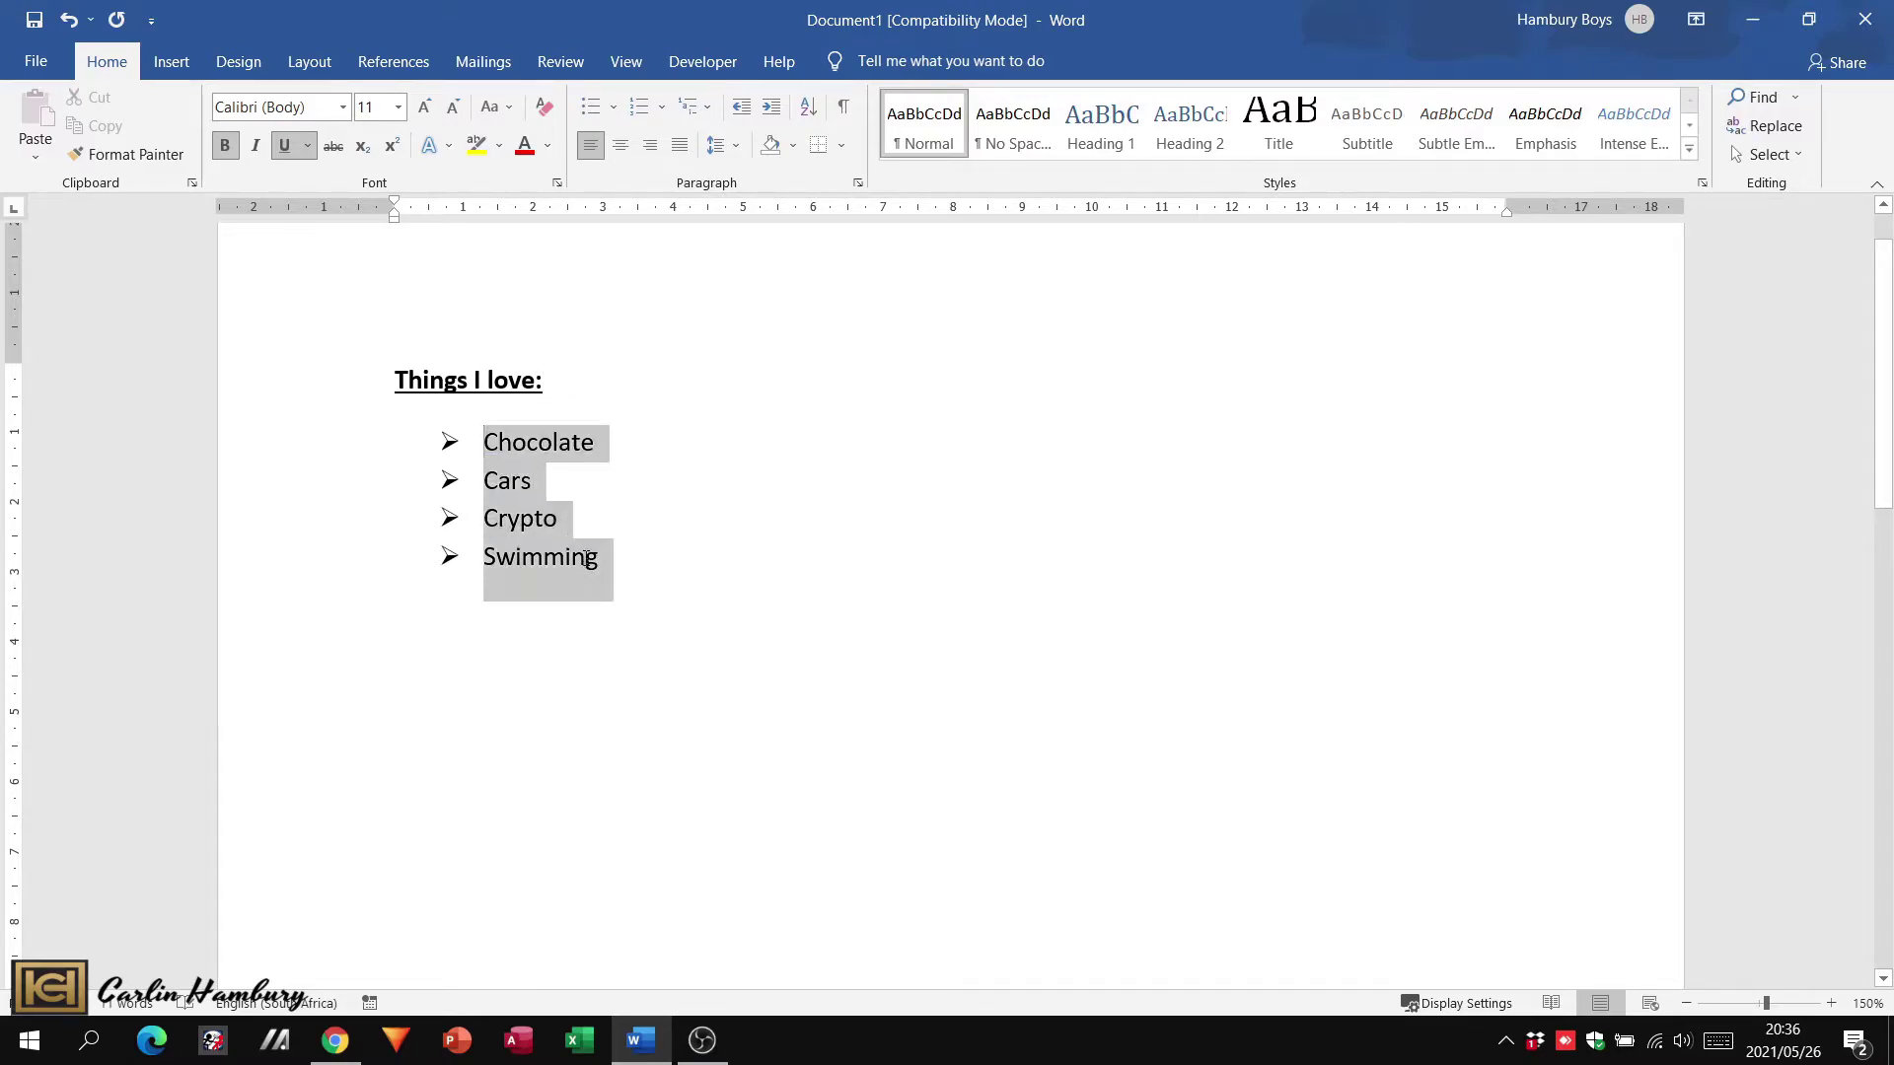
click(615, 111)
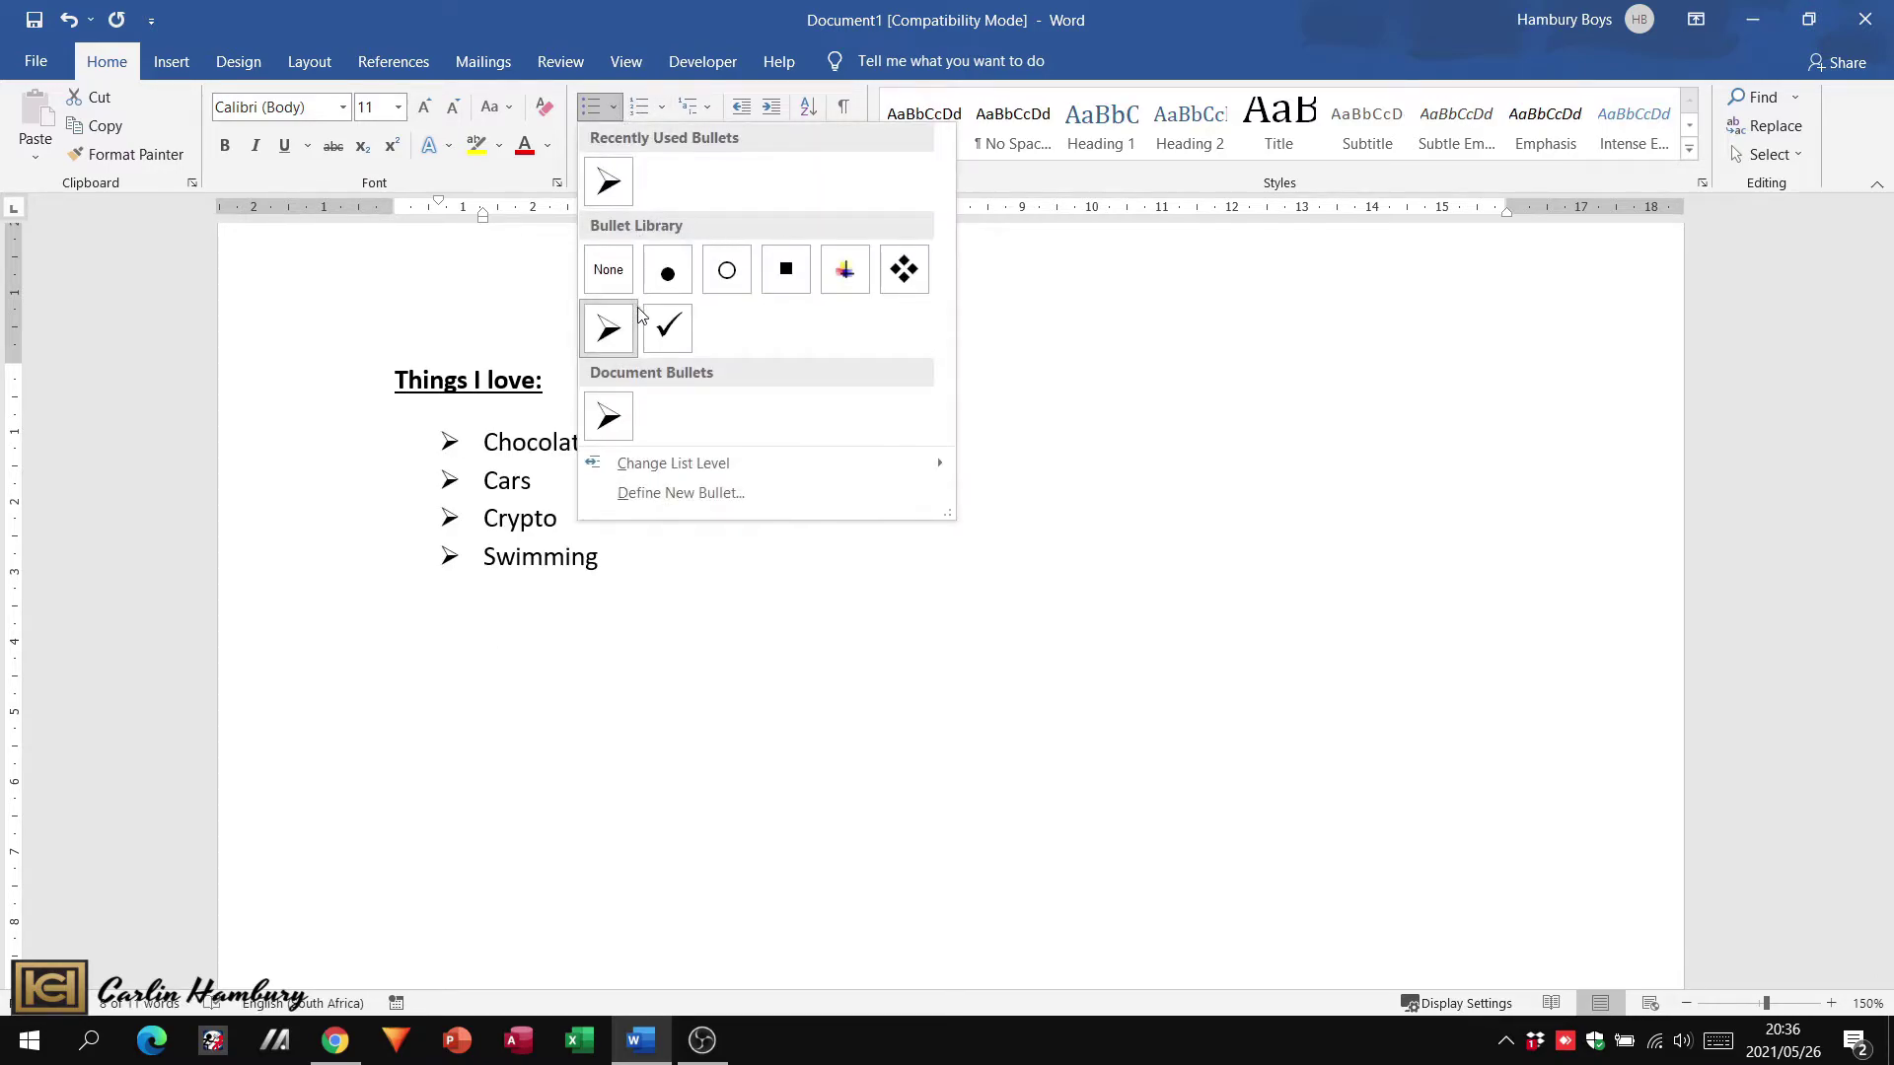
click(654, 493)
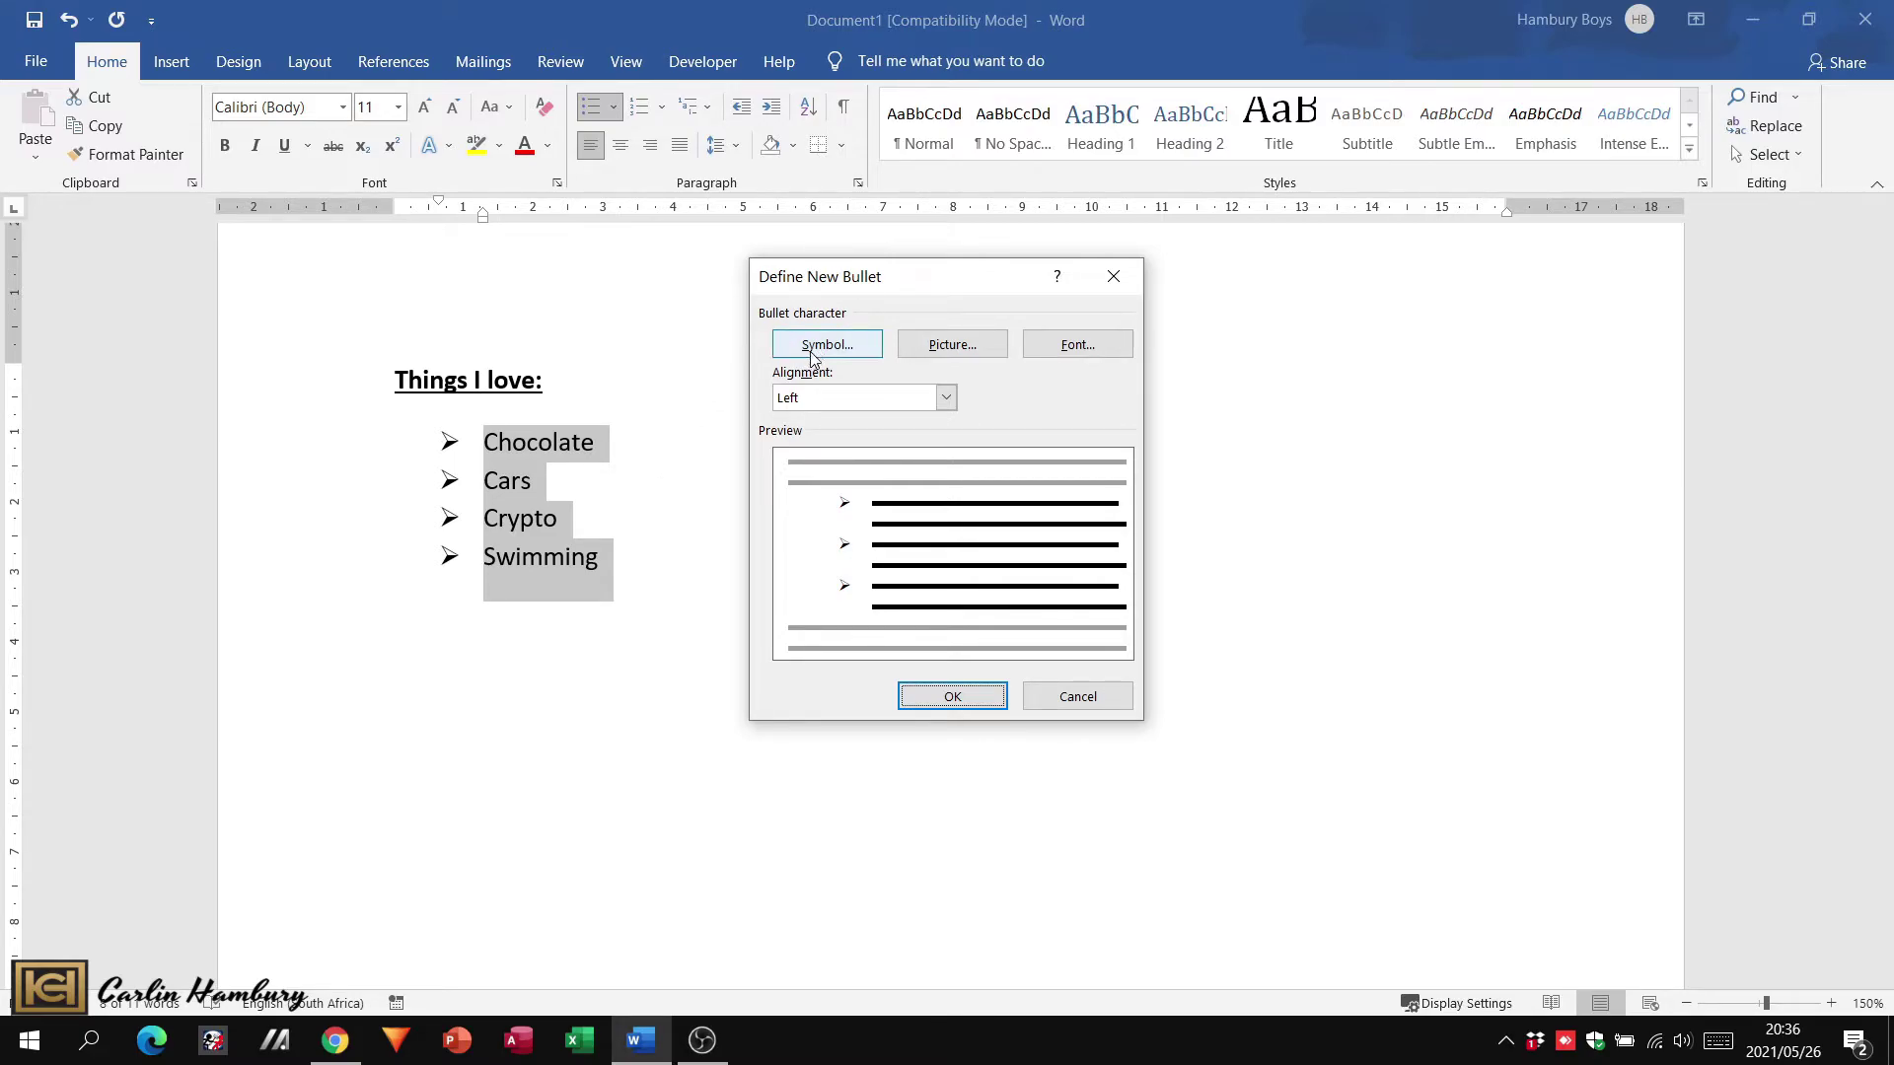
click(1113, 275)
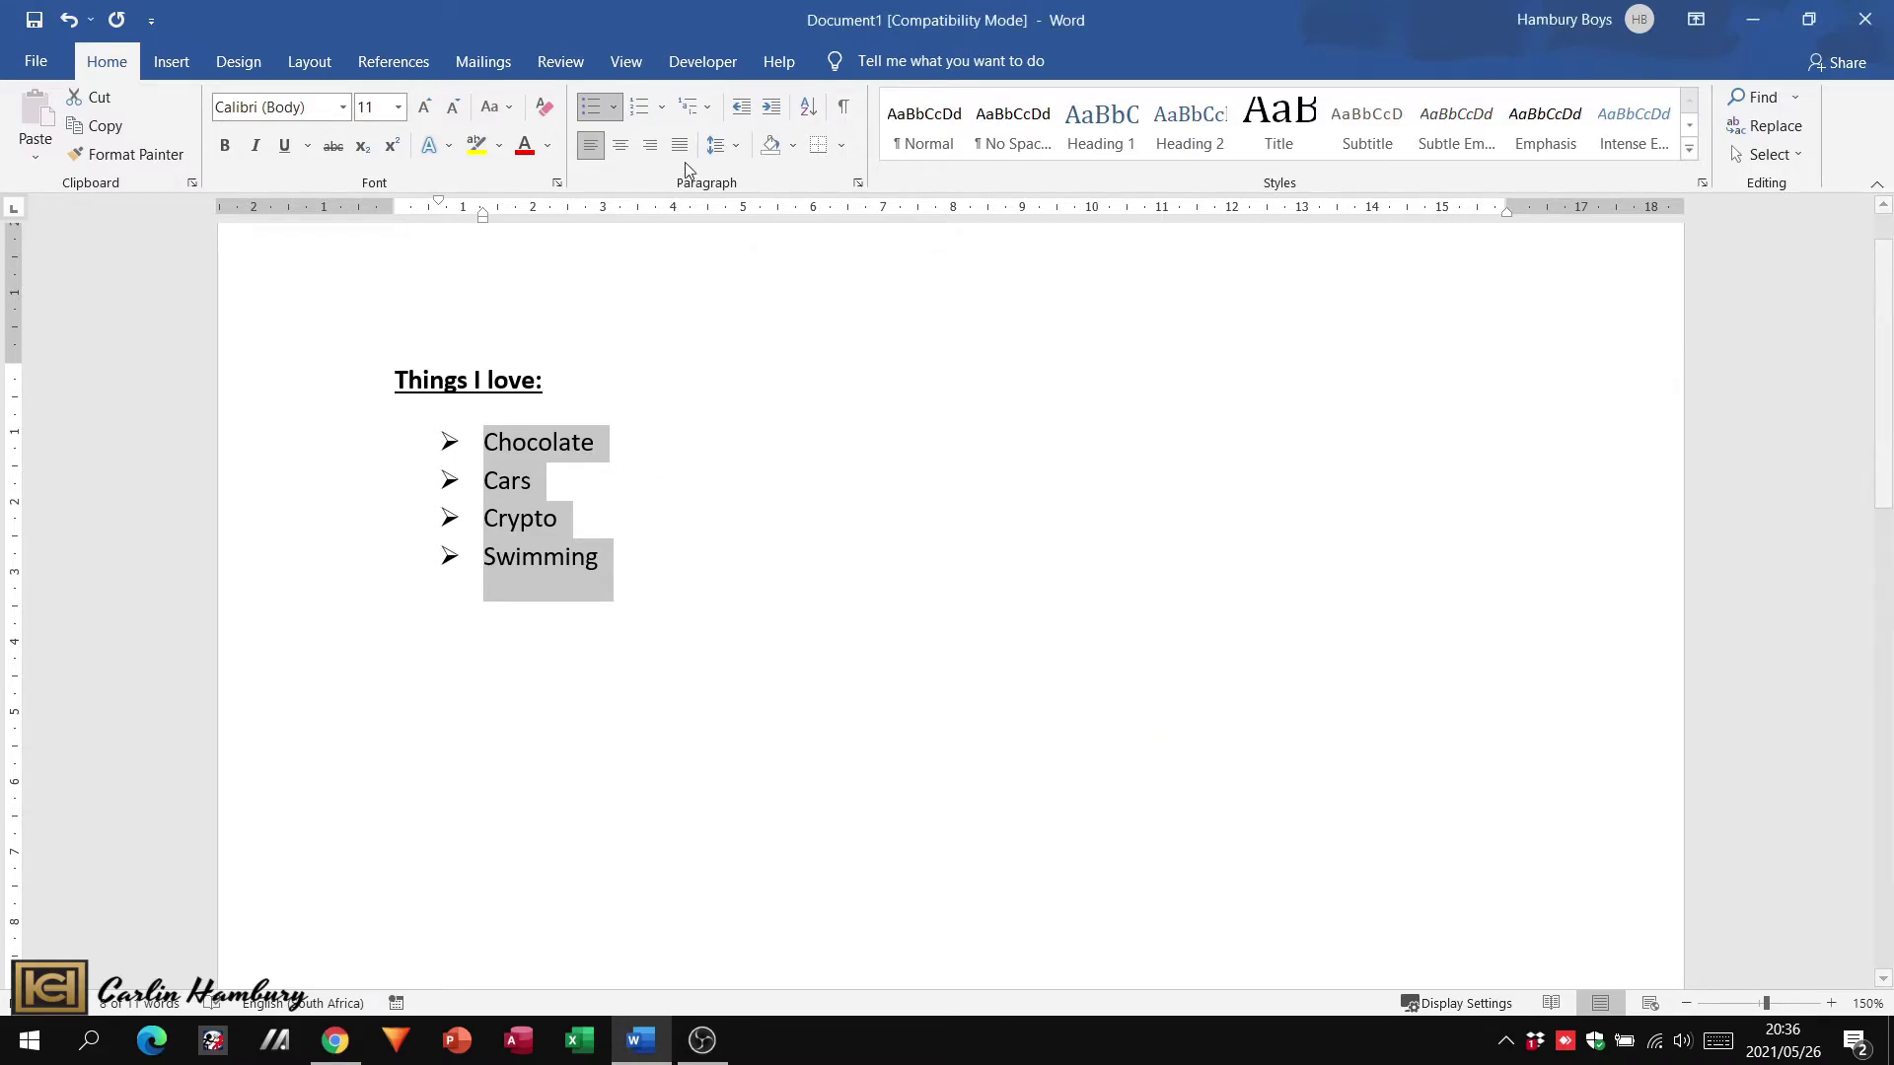
click(618, 108)
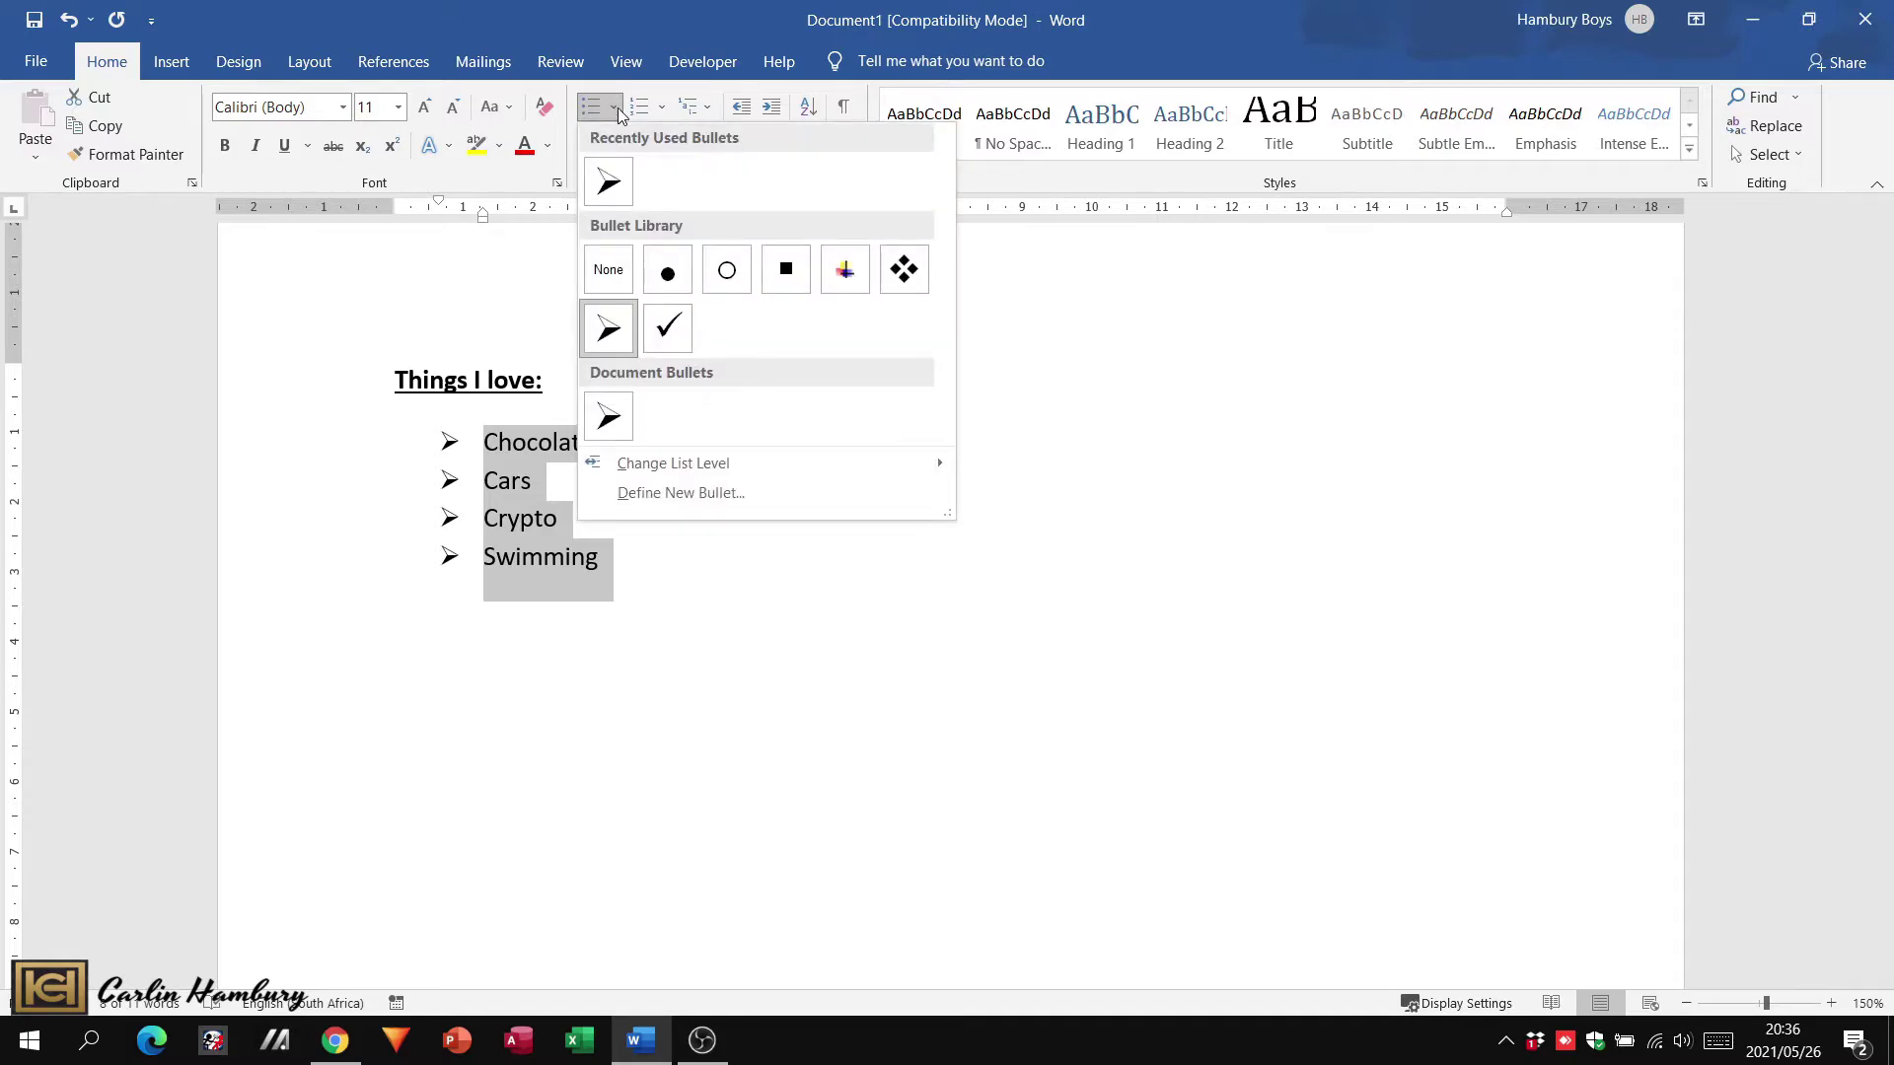
click(636, 494)
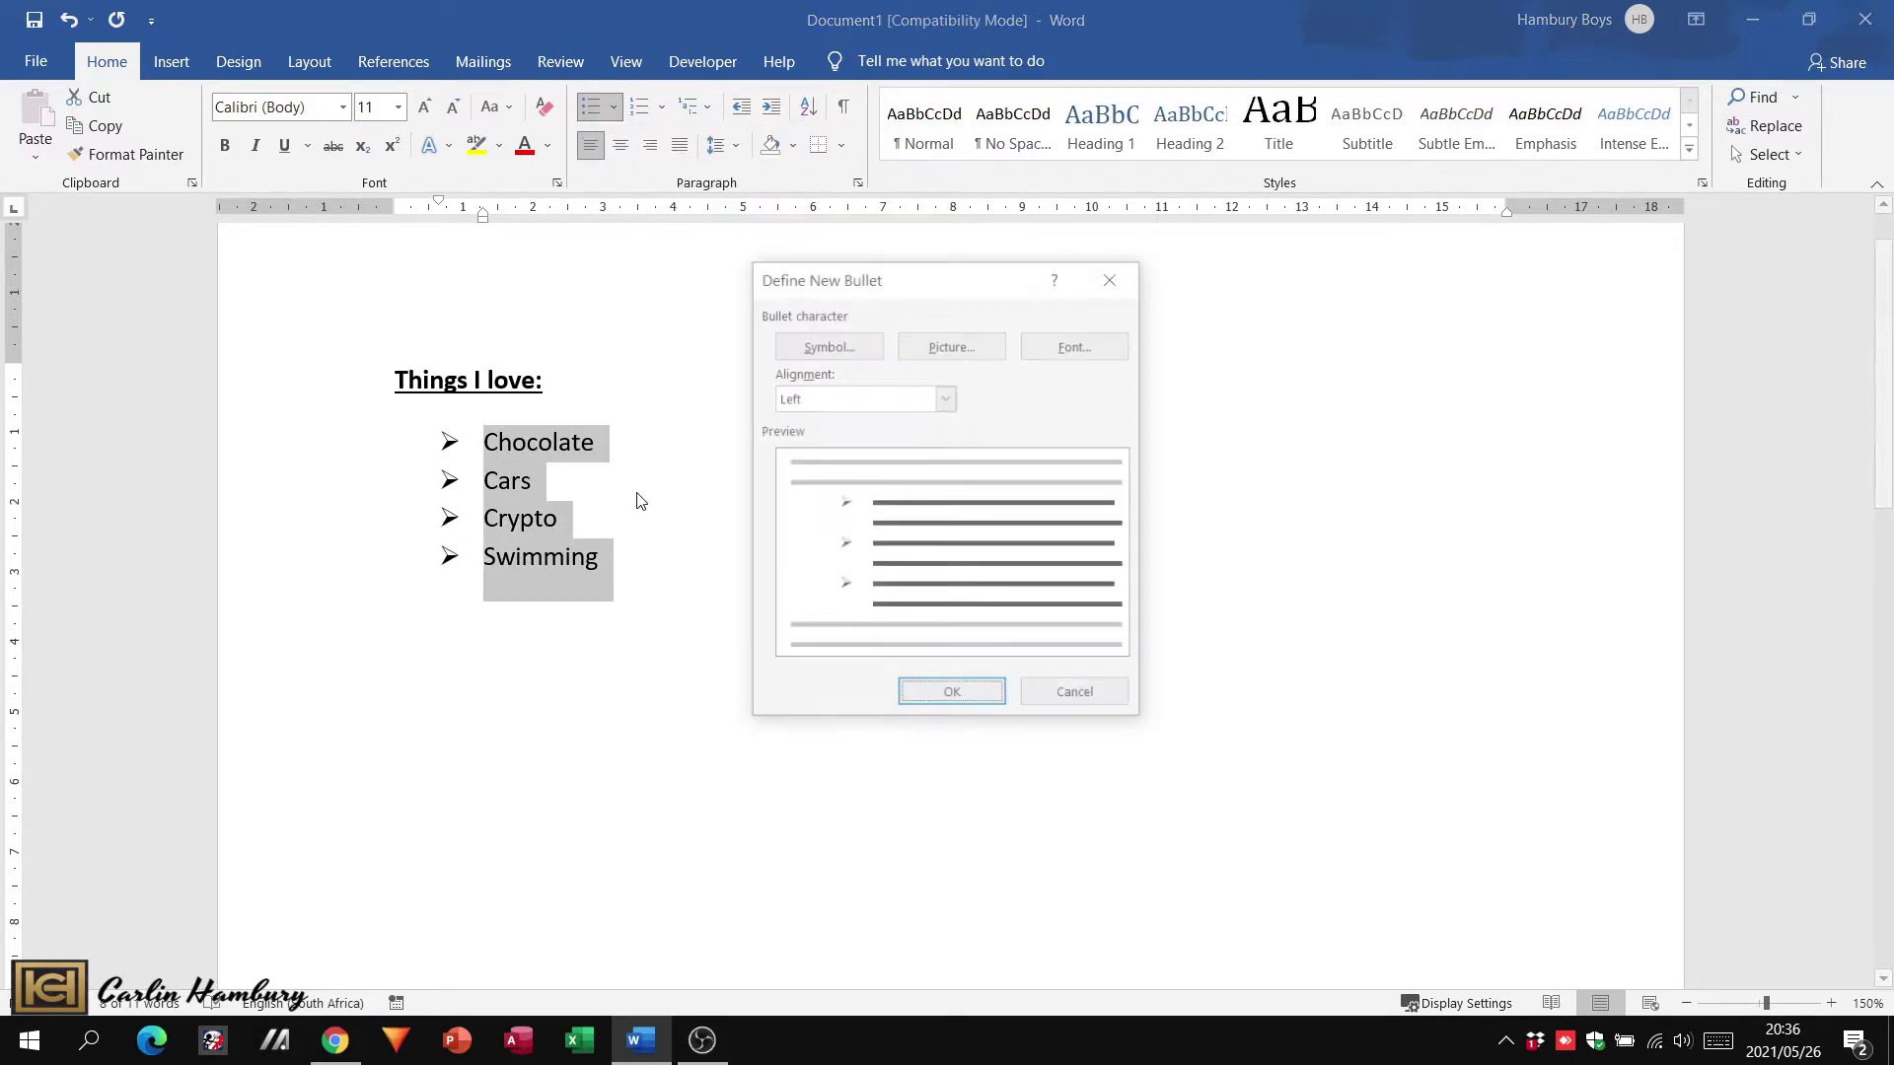
click(860, 351)
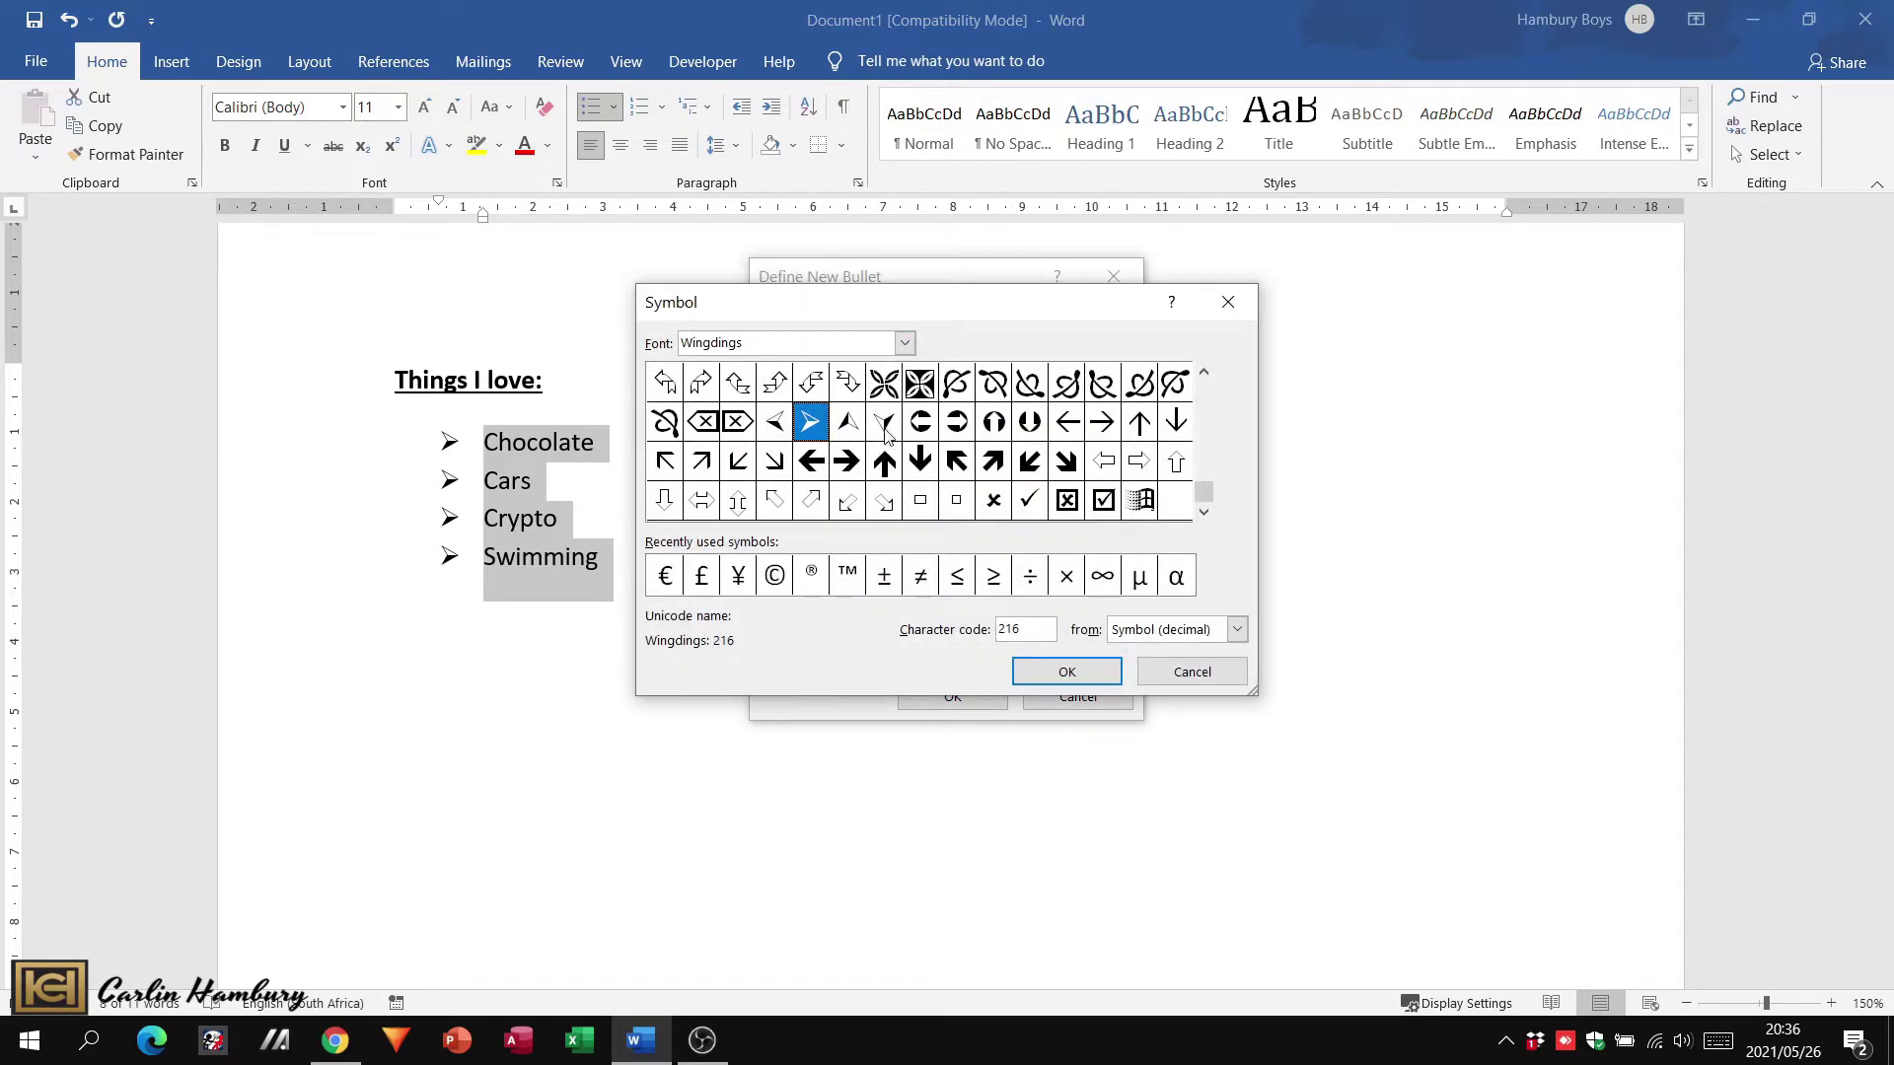
click(1140, 506)
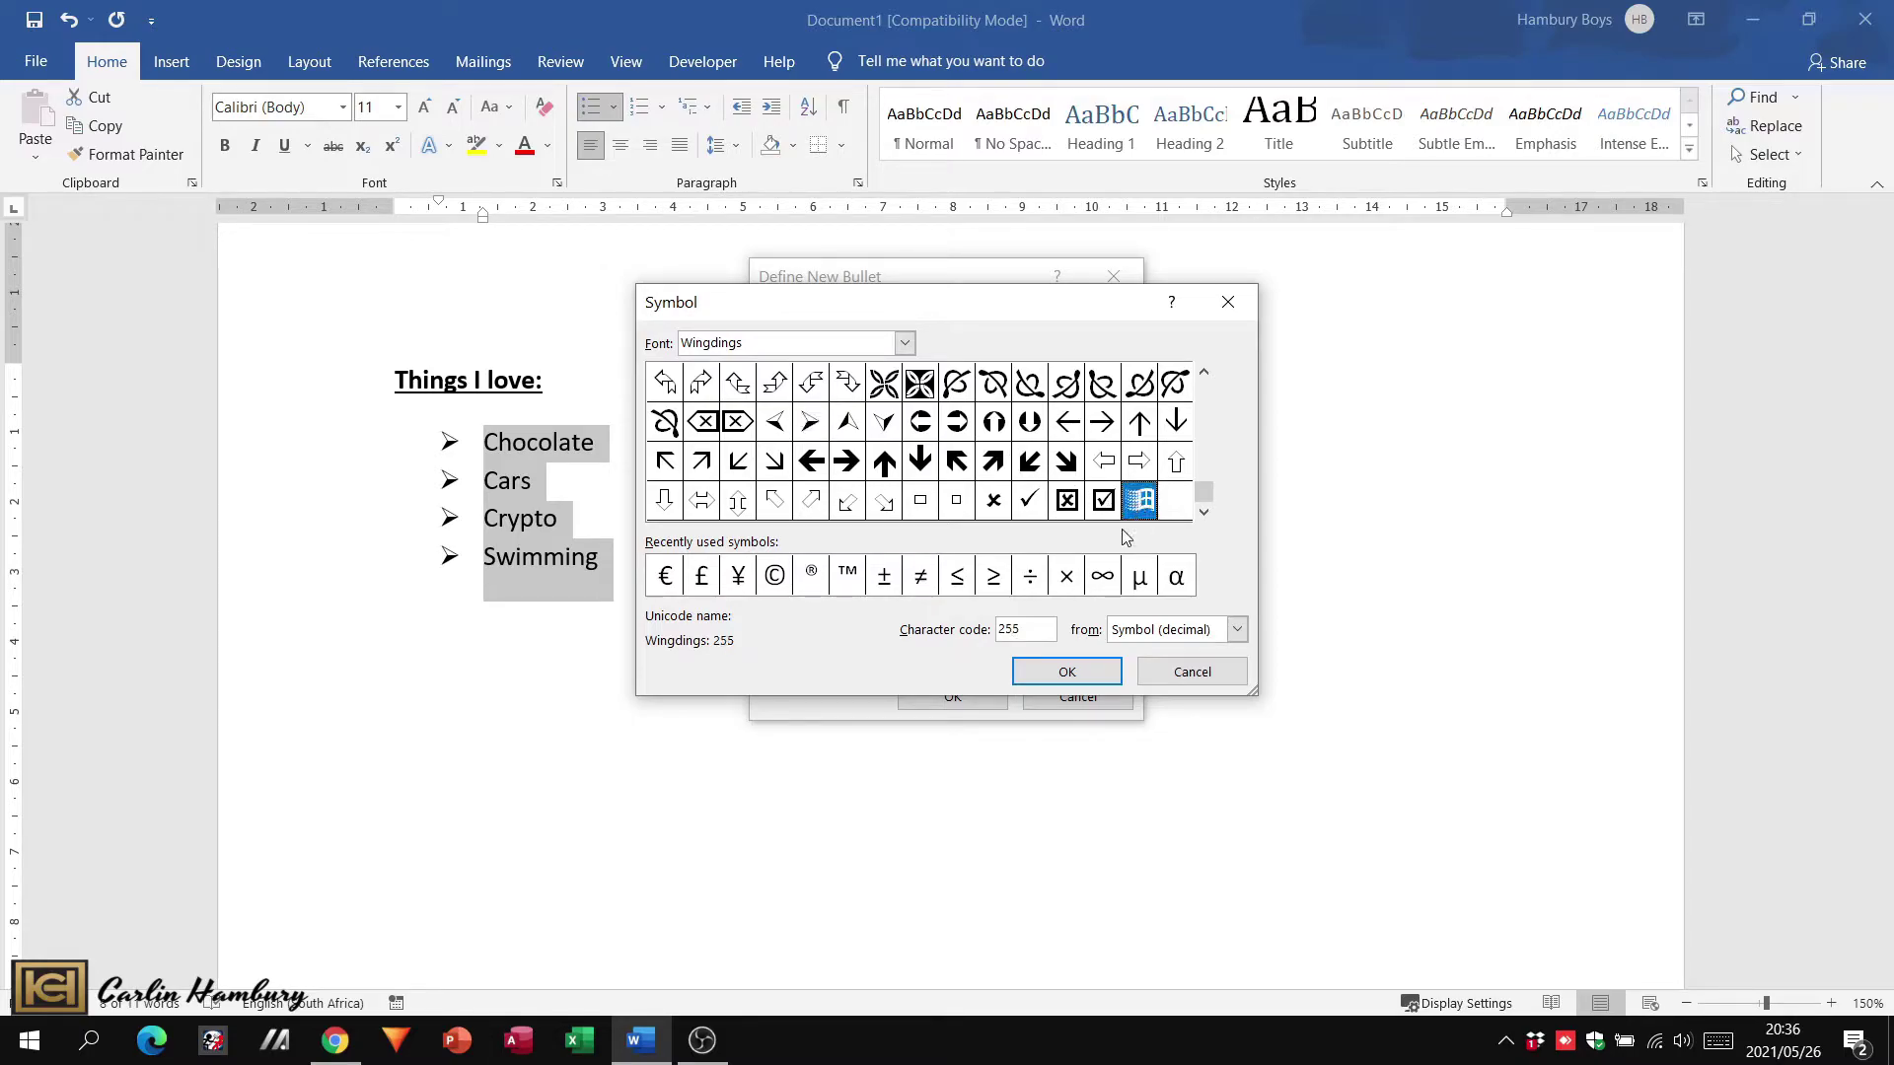
click(1073, 673)
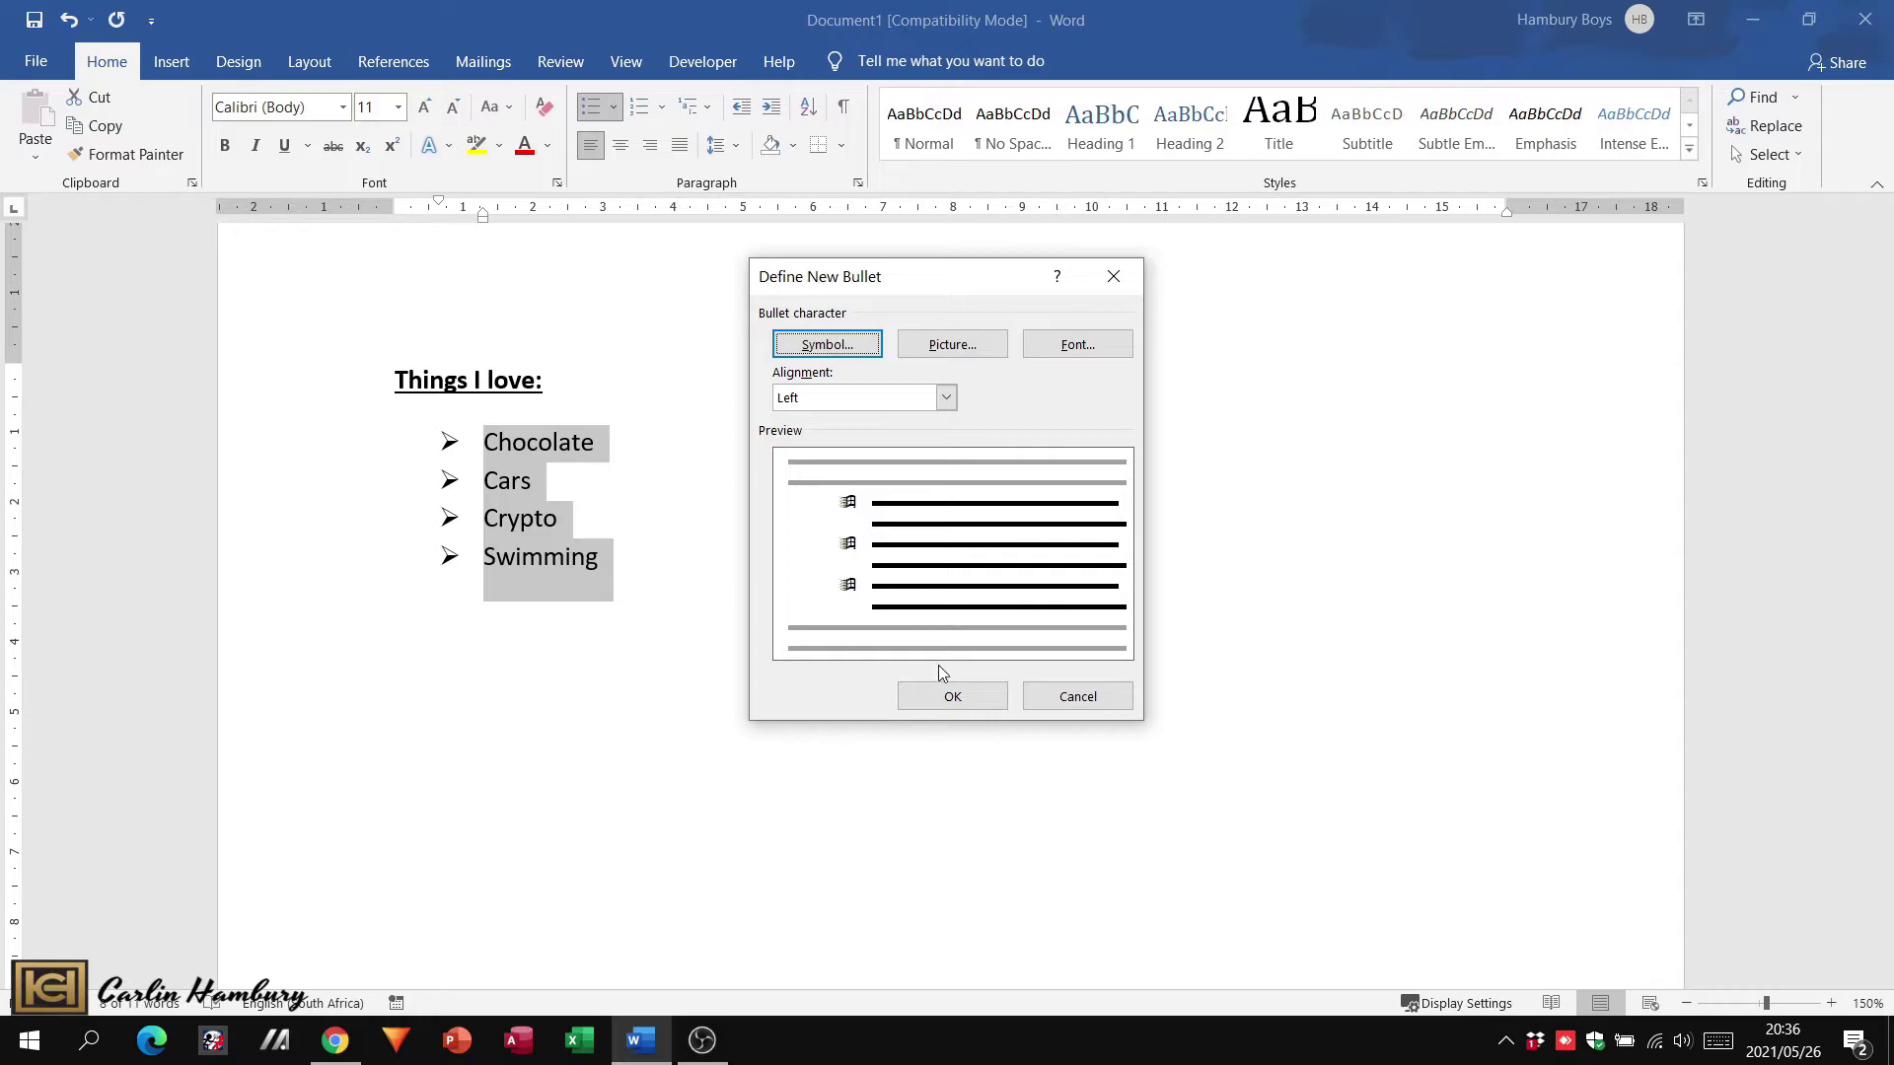
click(952, 697)
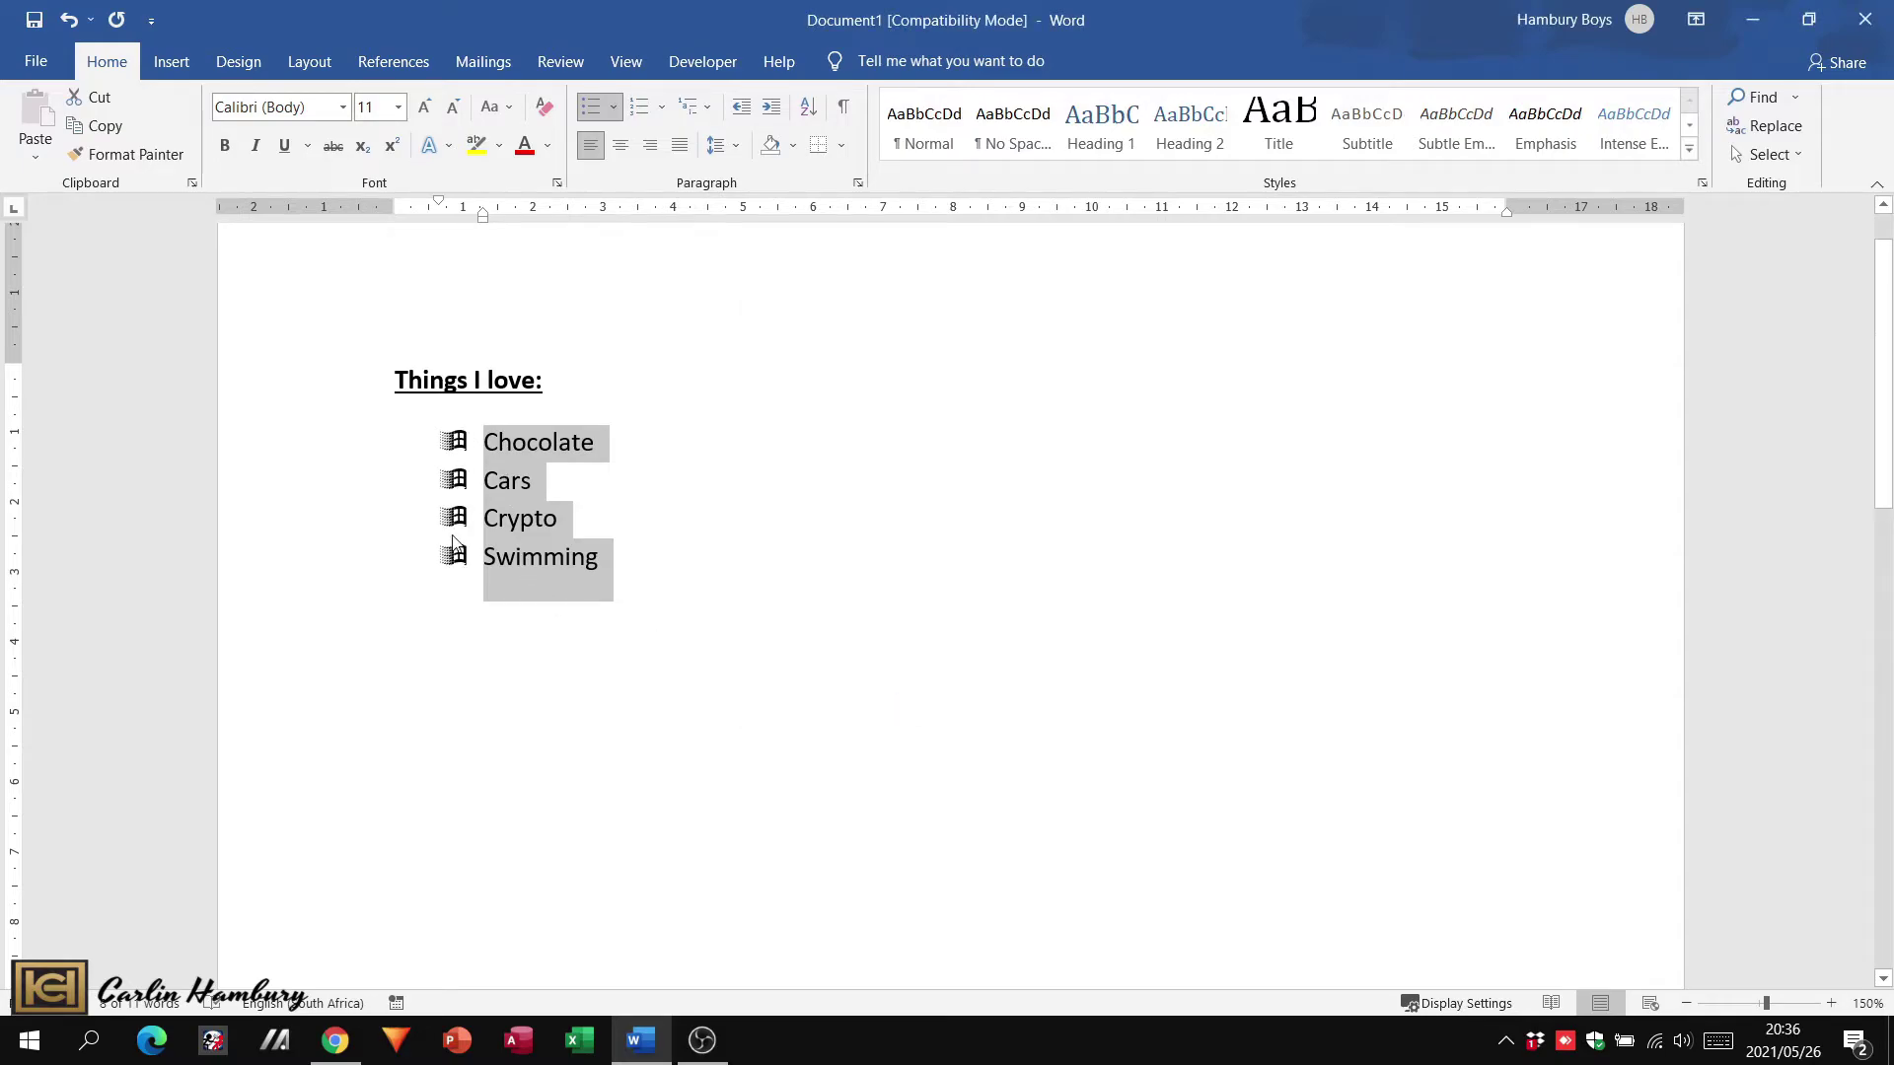
click(612, 107)
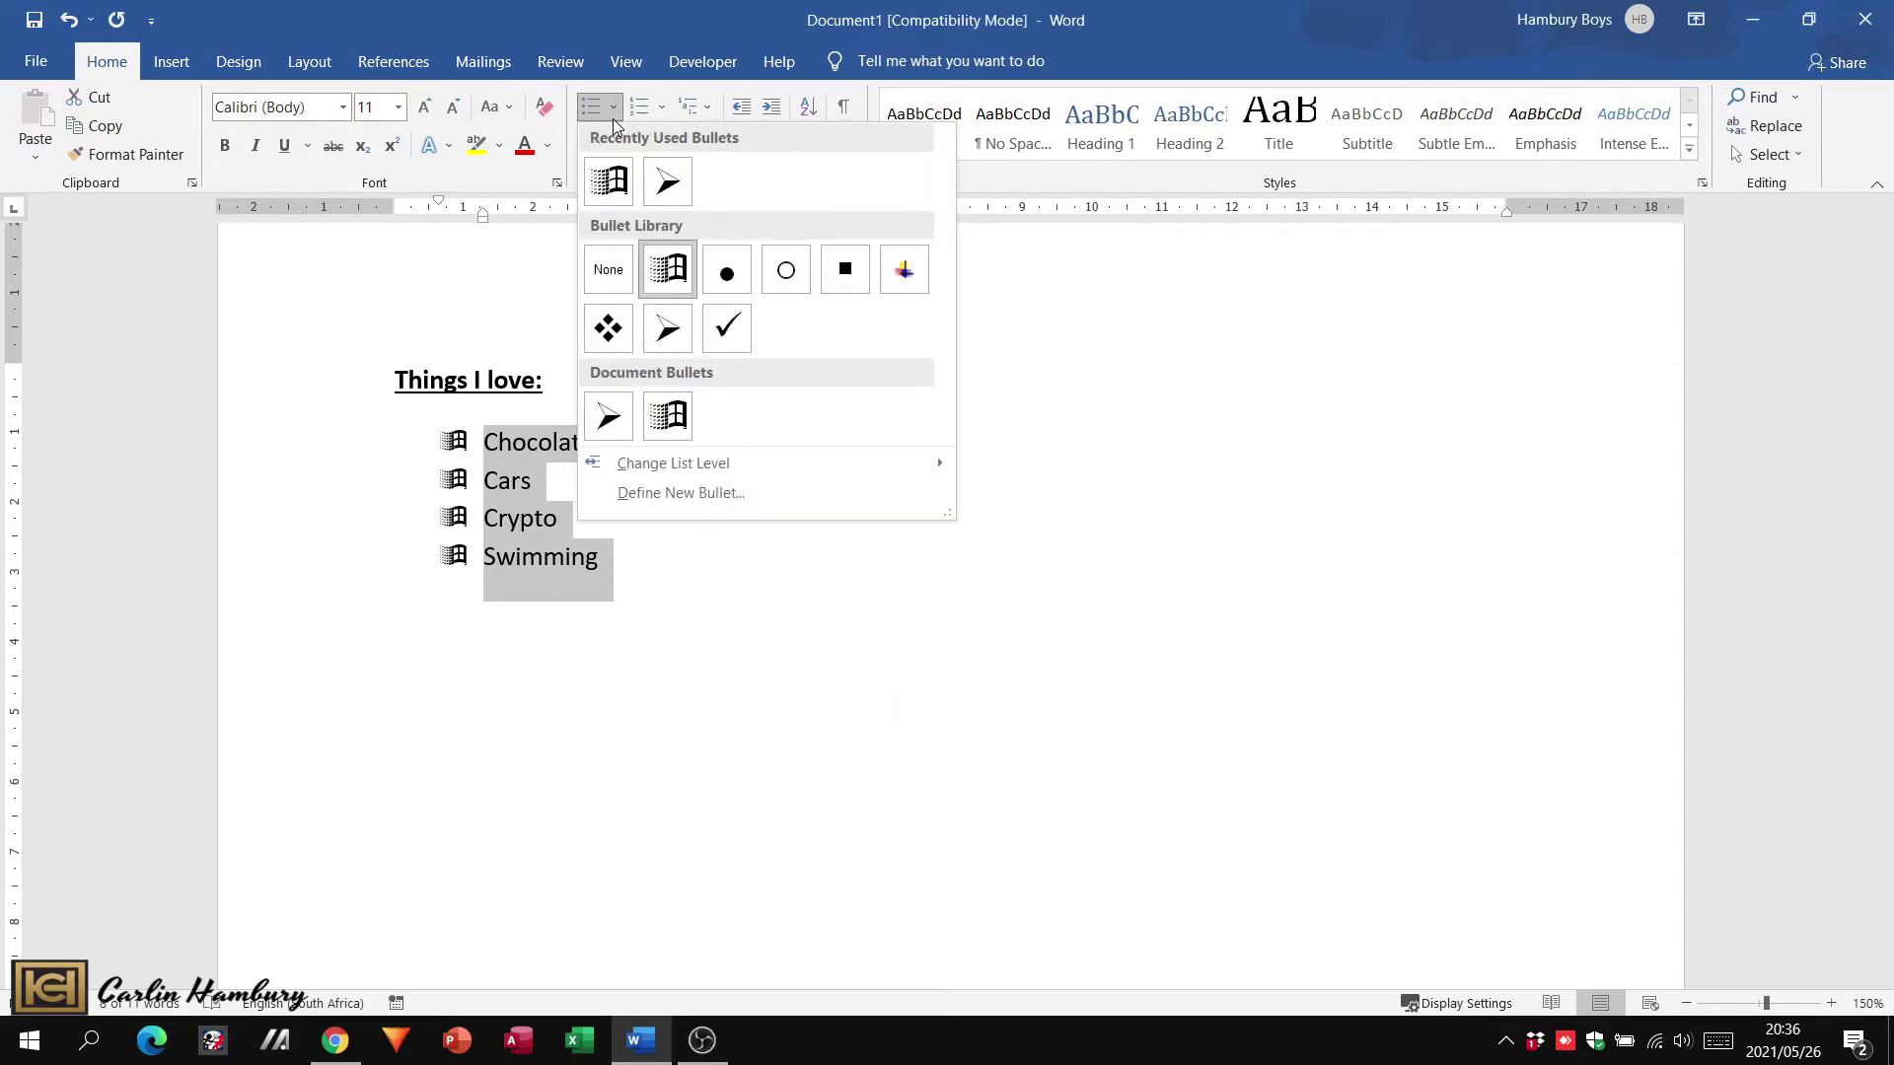
- Use the offline picture 'BAC Cupcake poster.jpg' from Pictures as the bullet for all four items
click(659, 493)
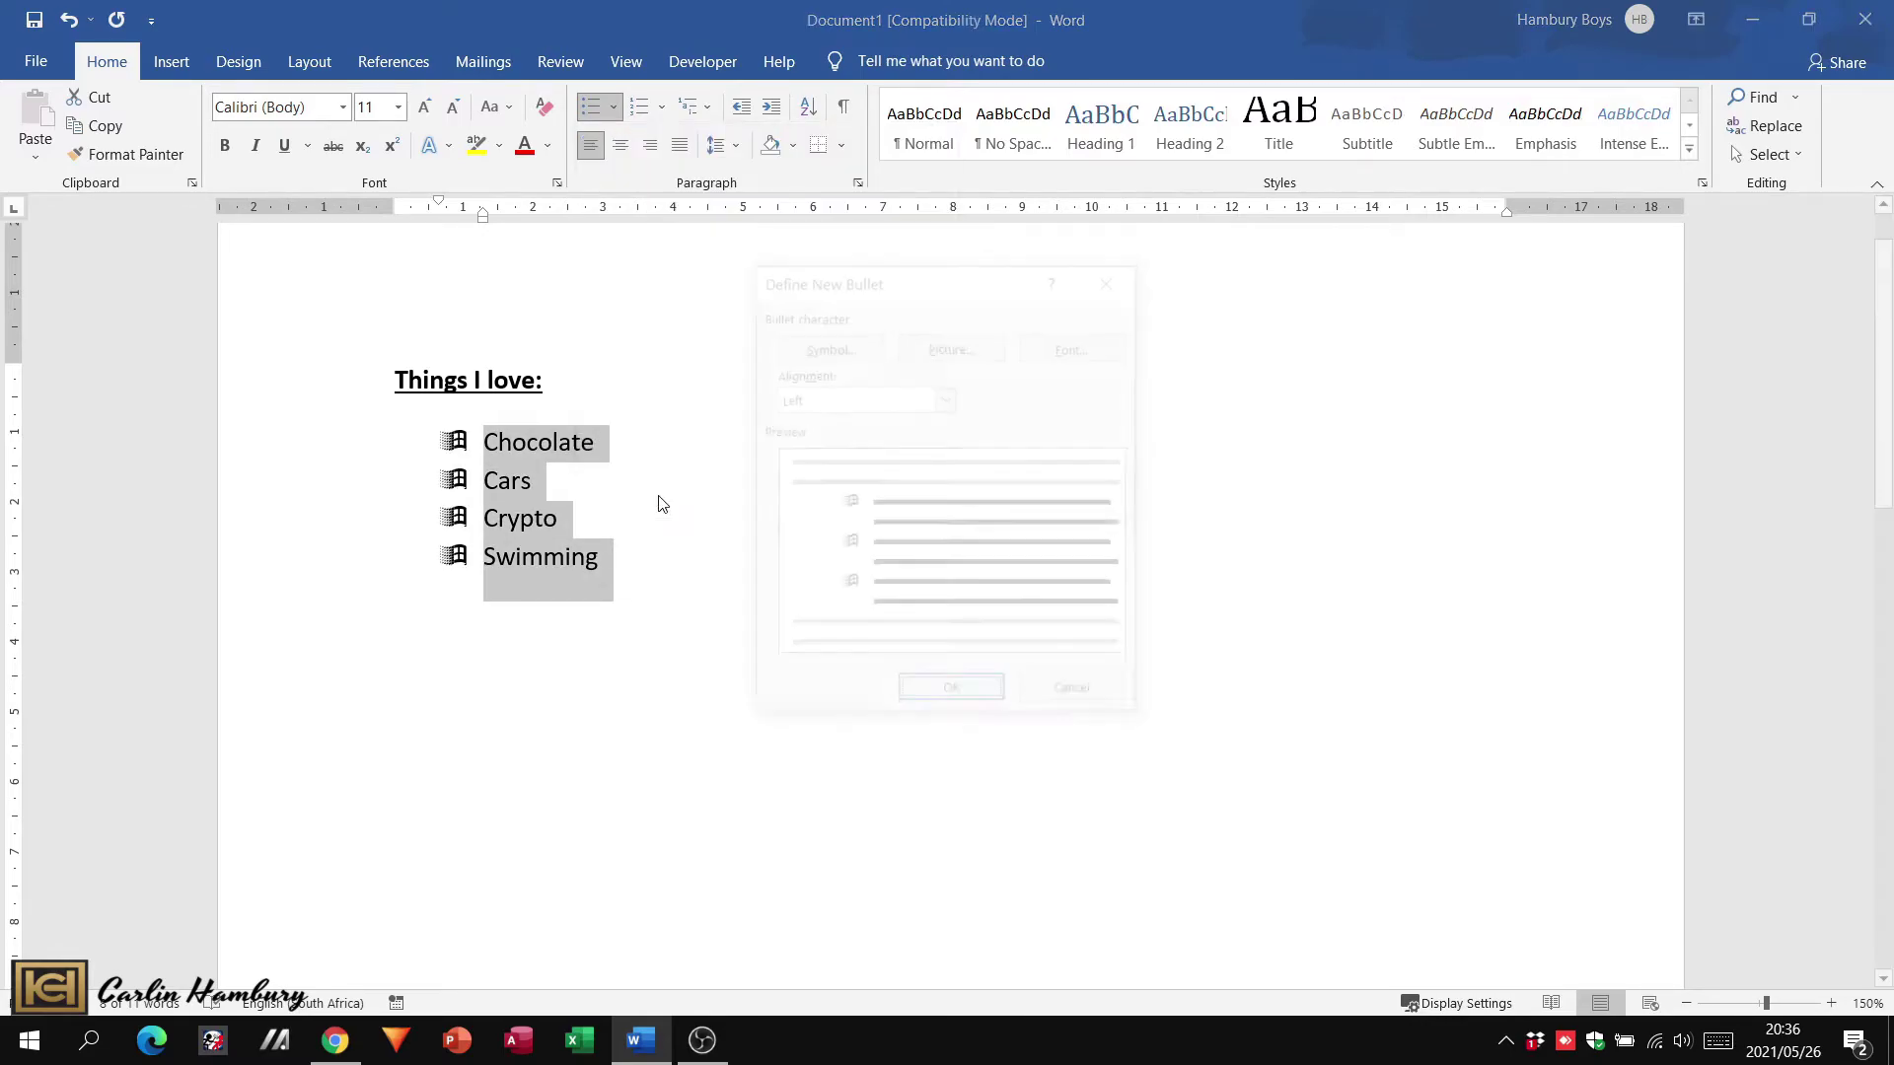
click(950, 347)
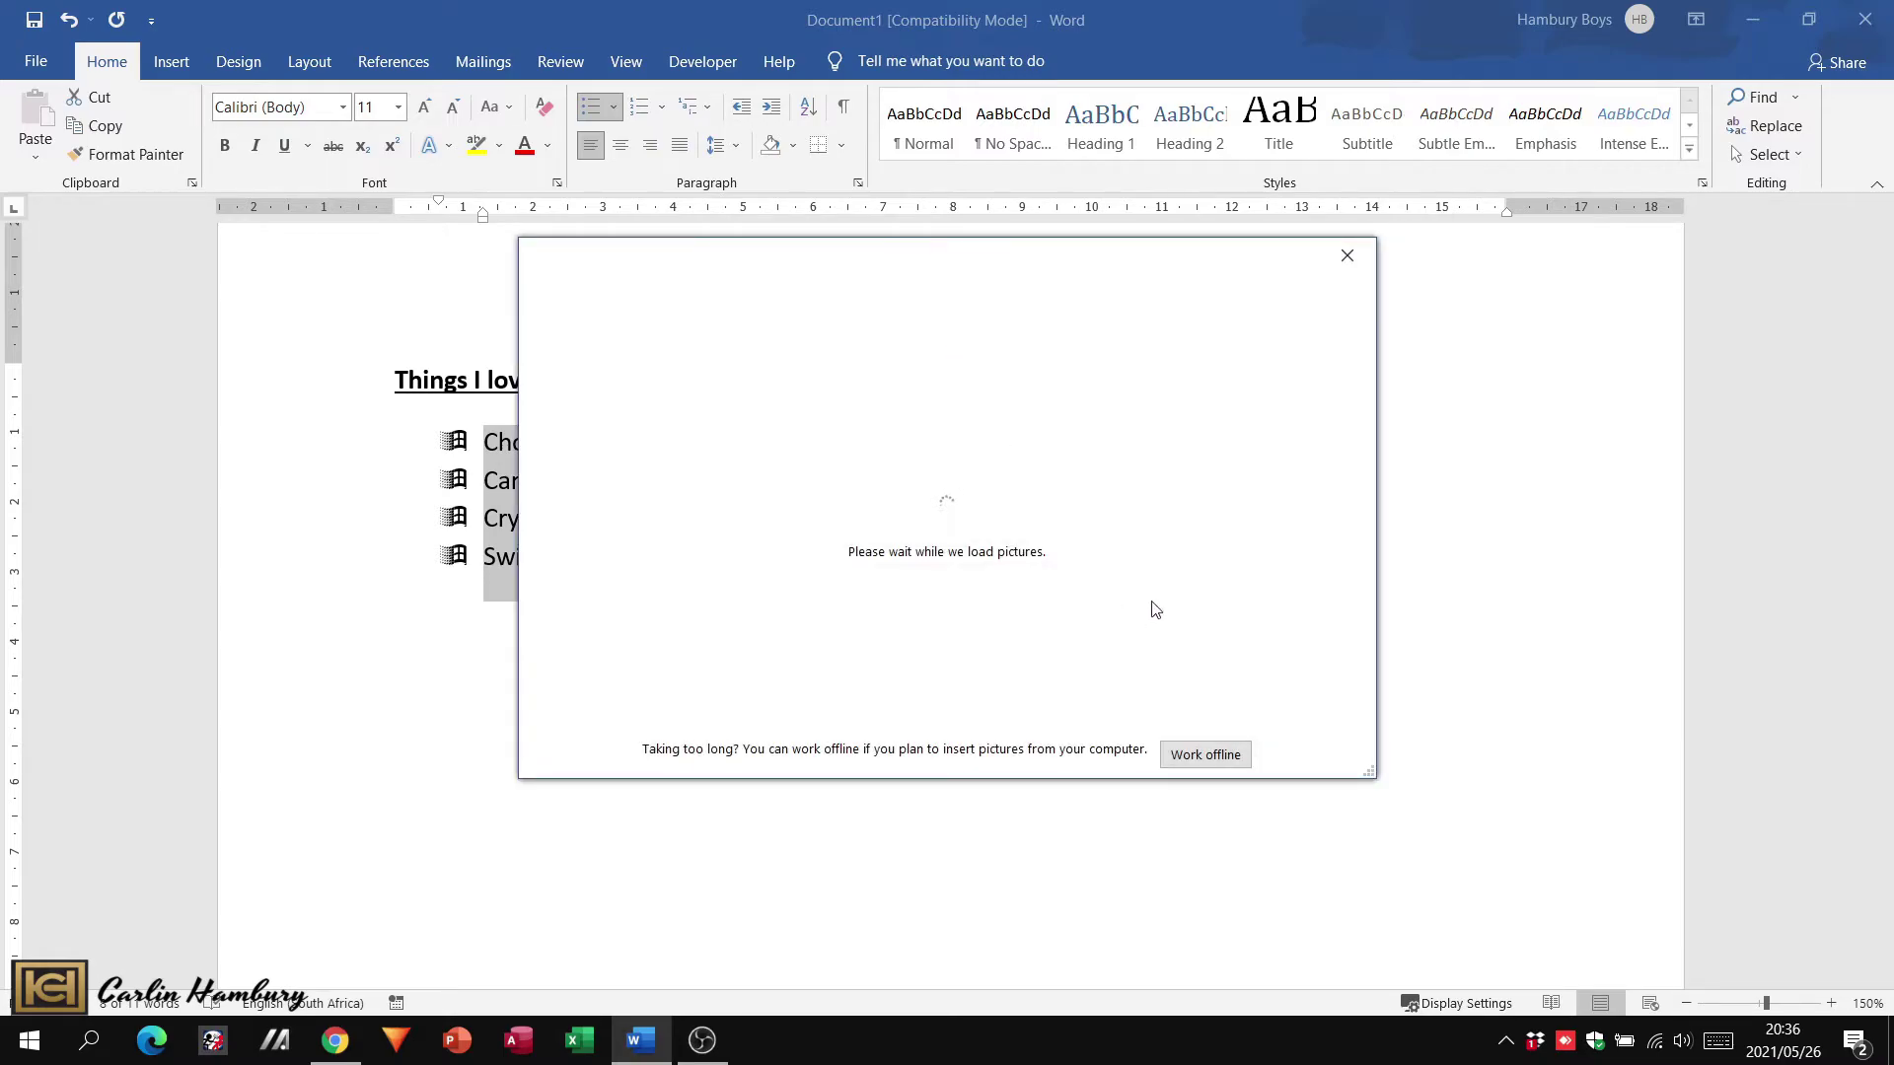
click(1204, 755)
click(936, 343)
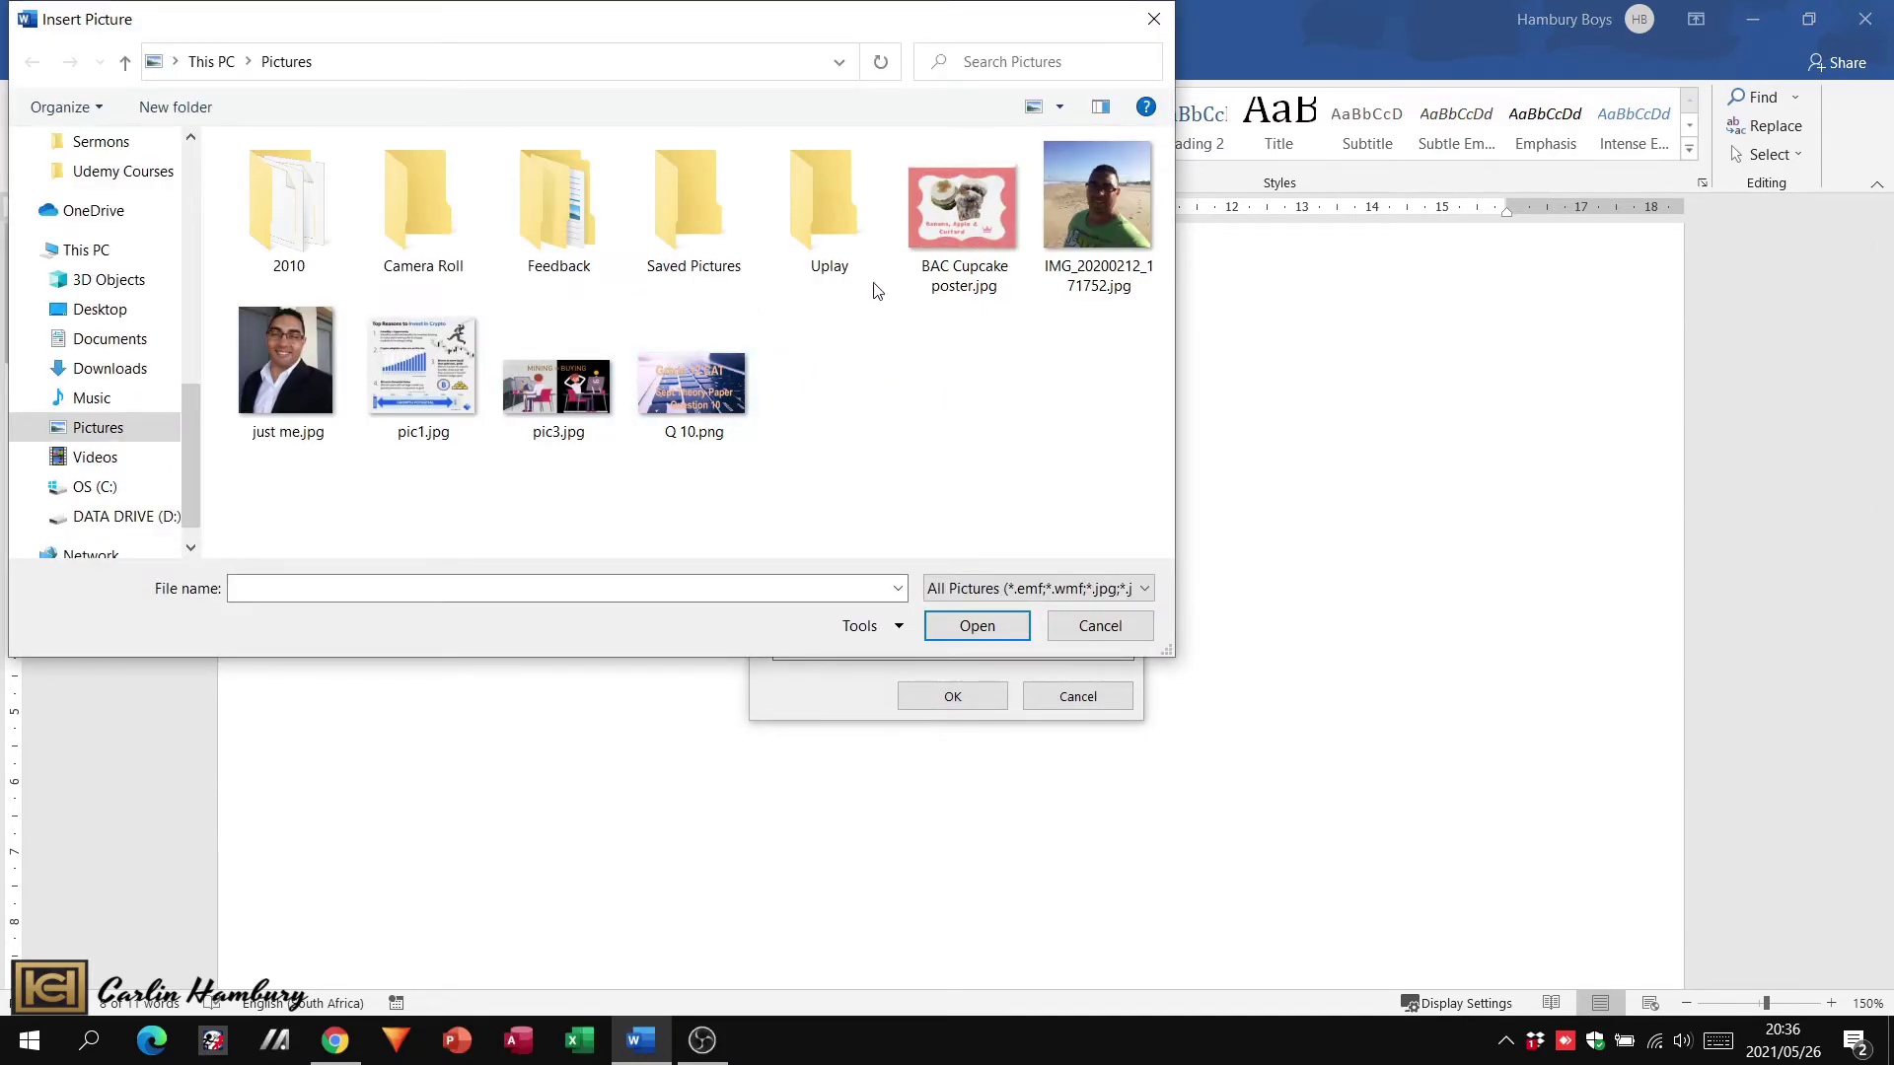
double_click(956, 229)
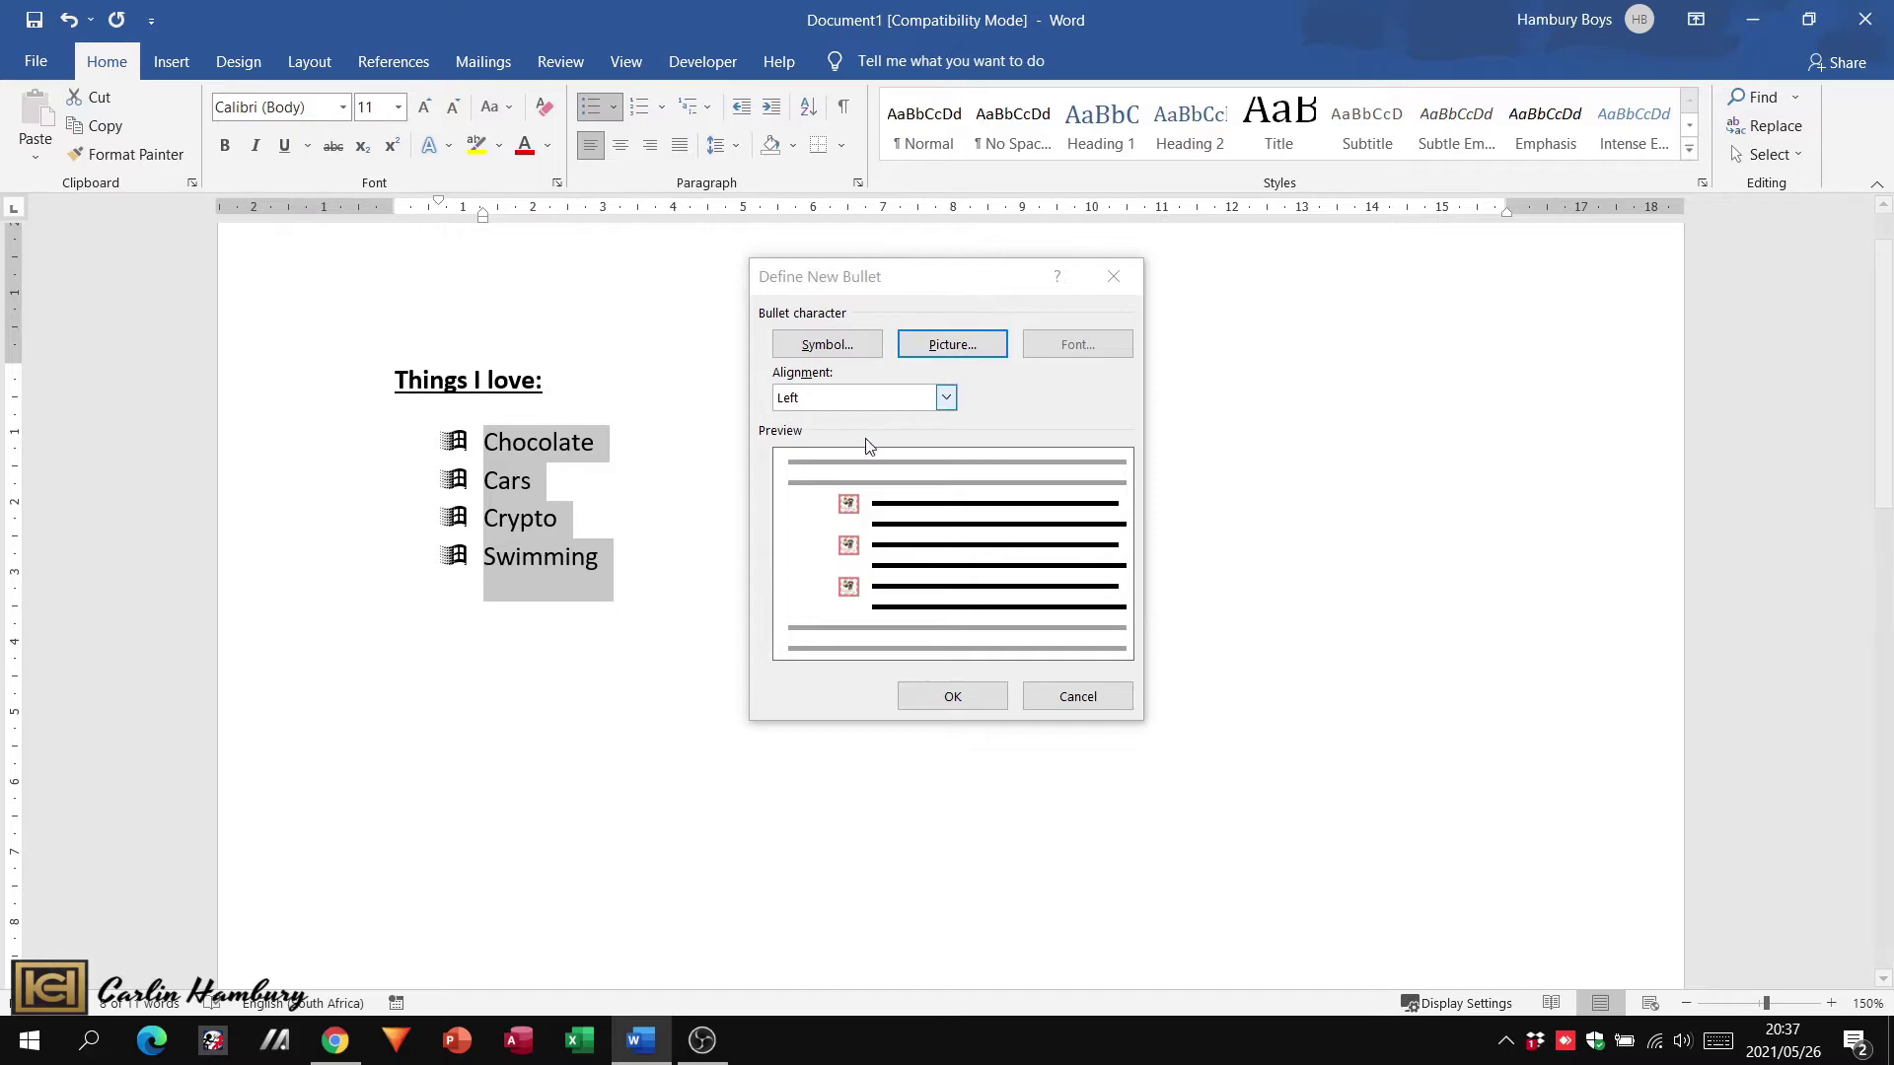
click(920, 700)
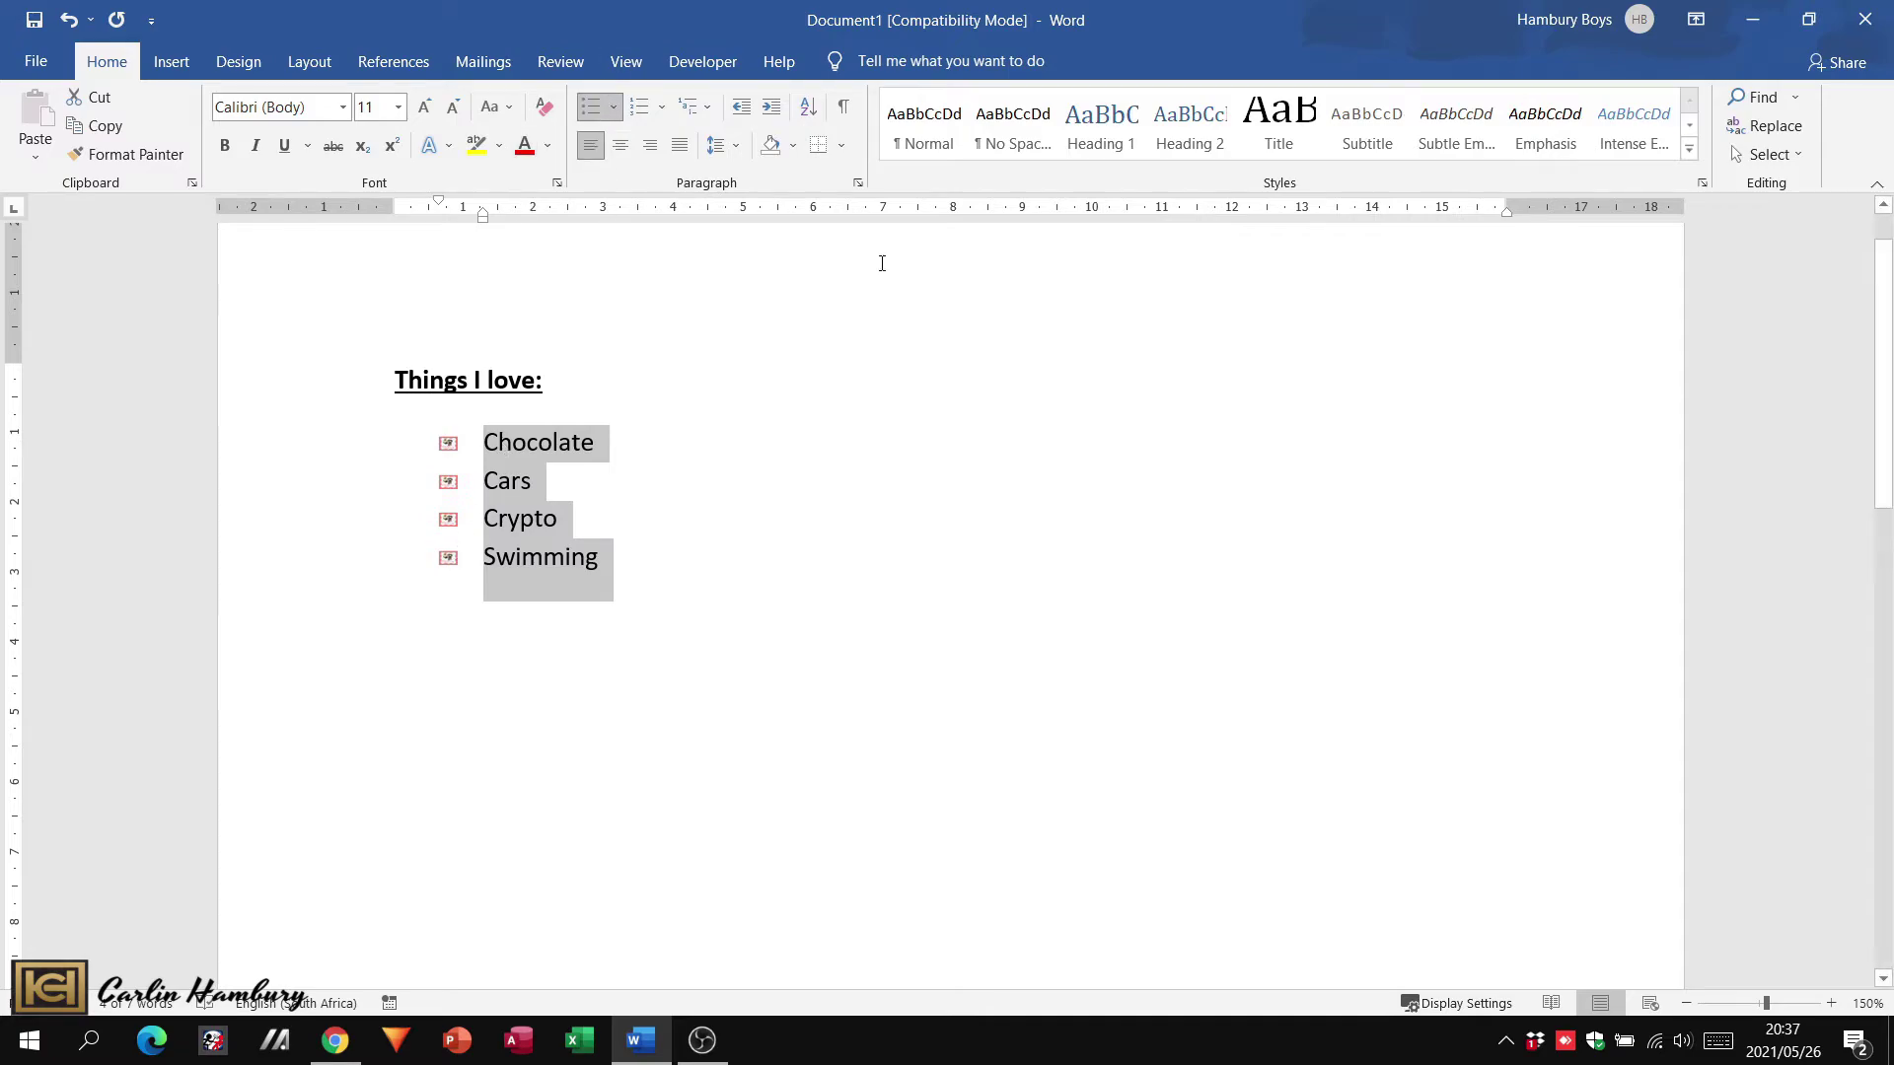
click(612, 116)
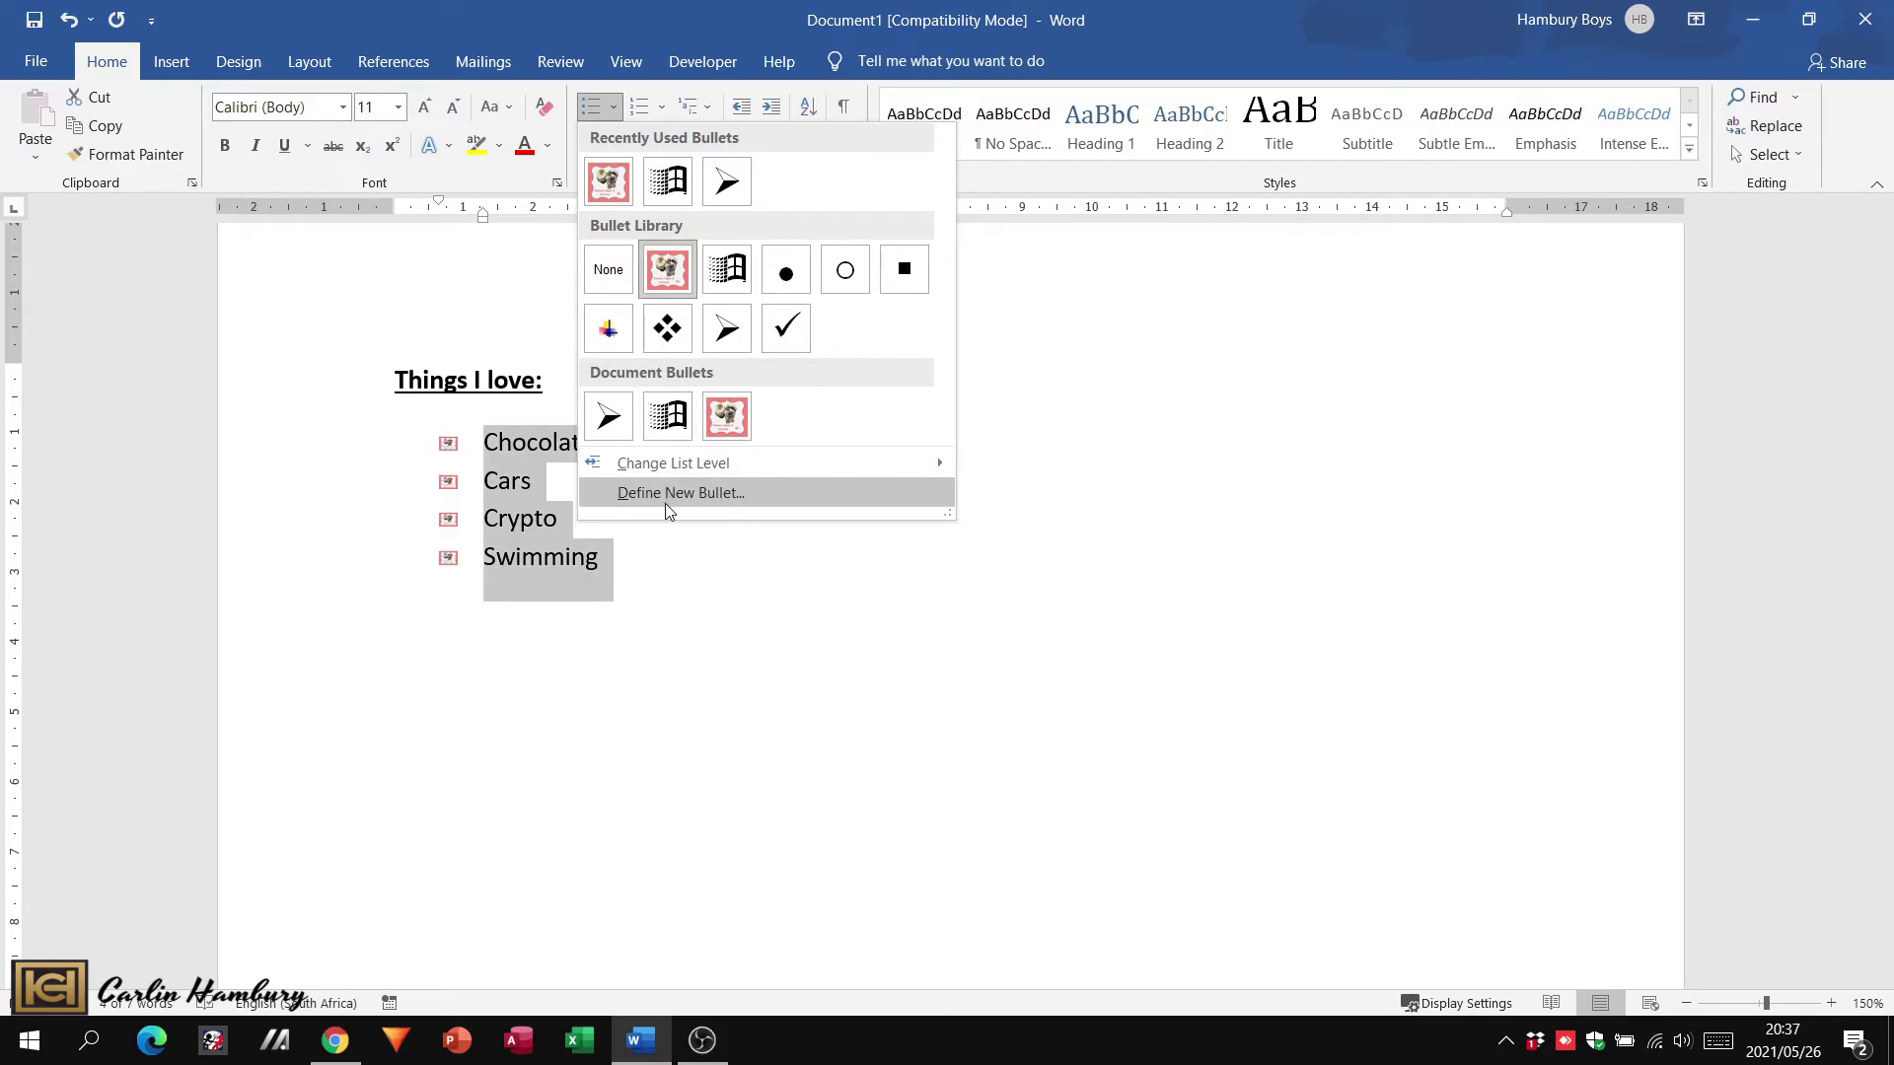
mouse_move(677, 461)
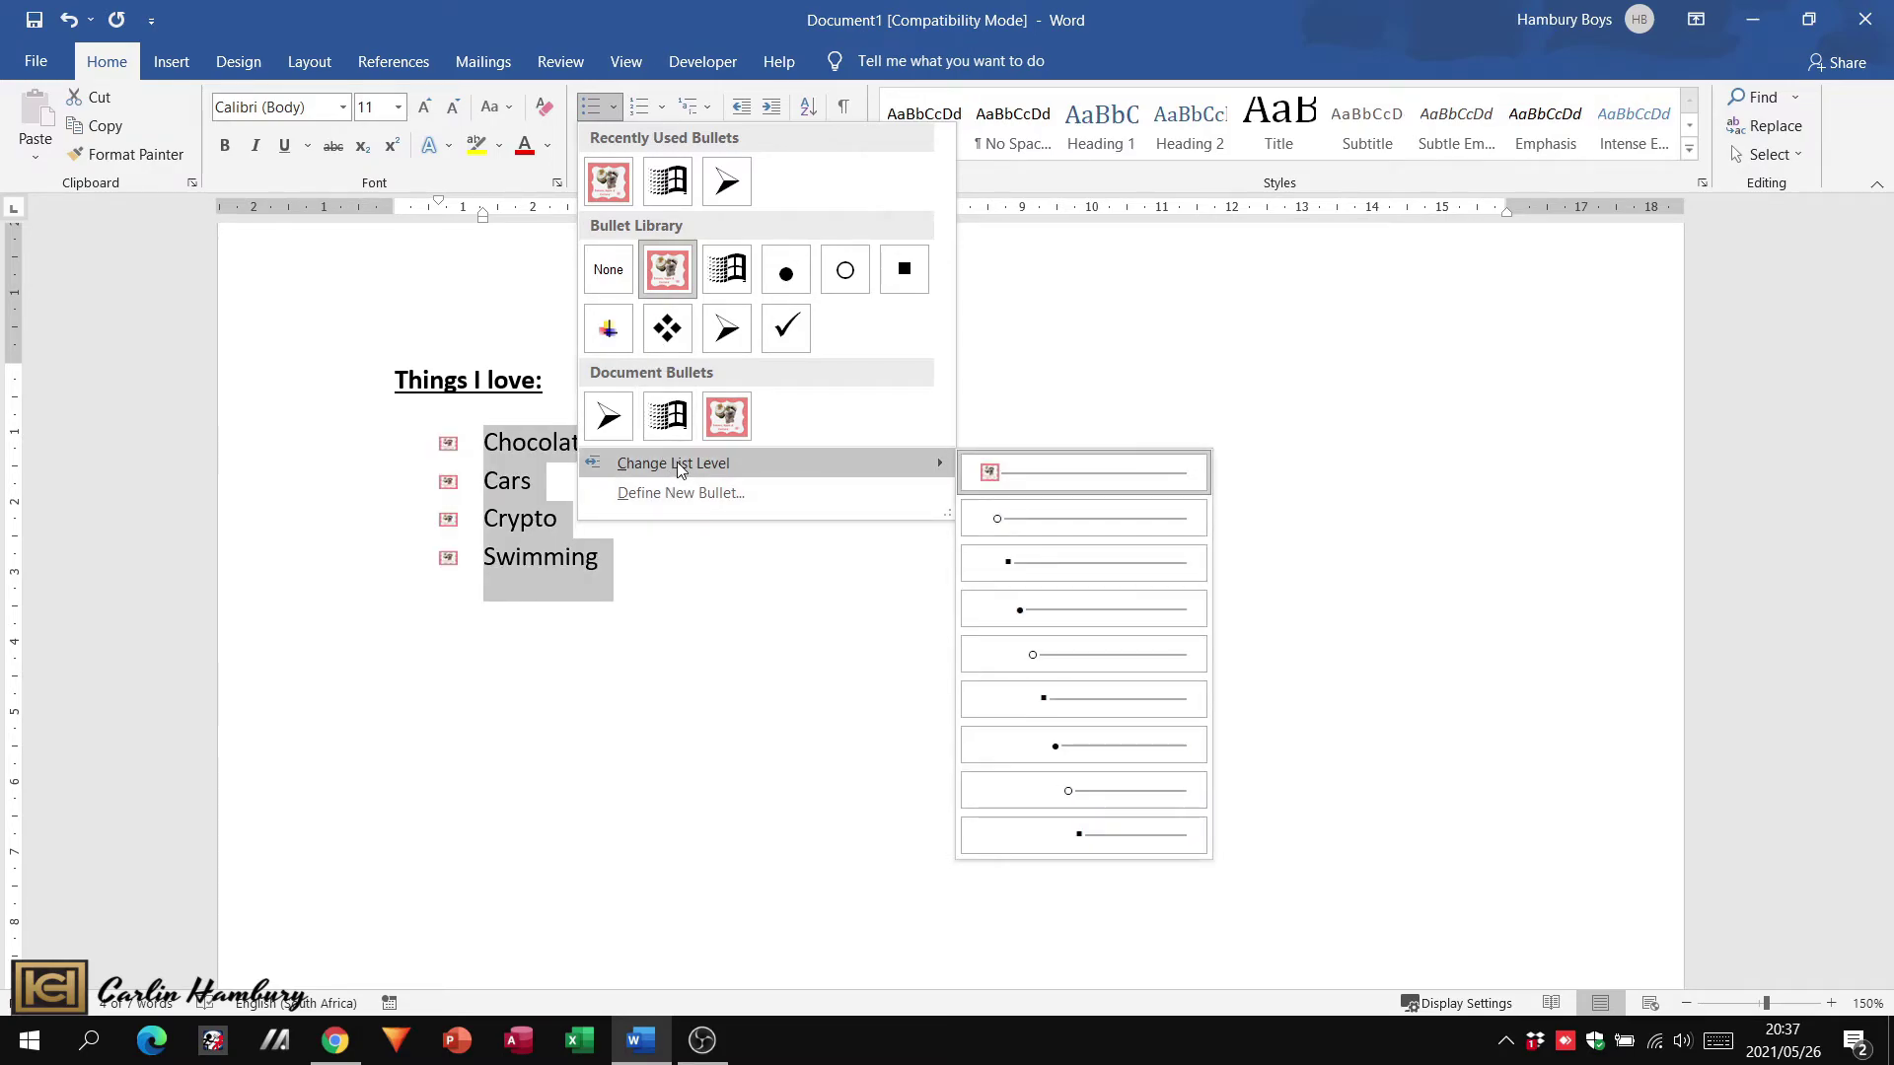
click(681, 622)
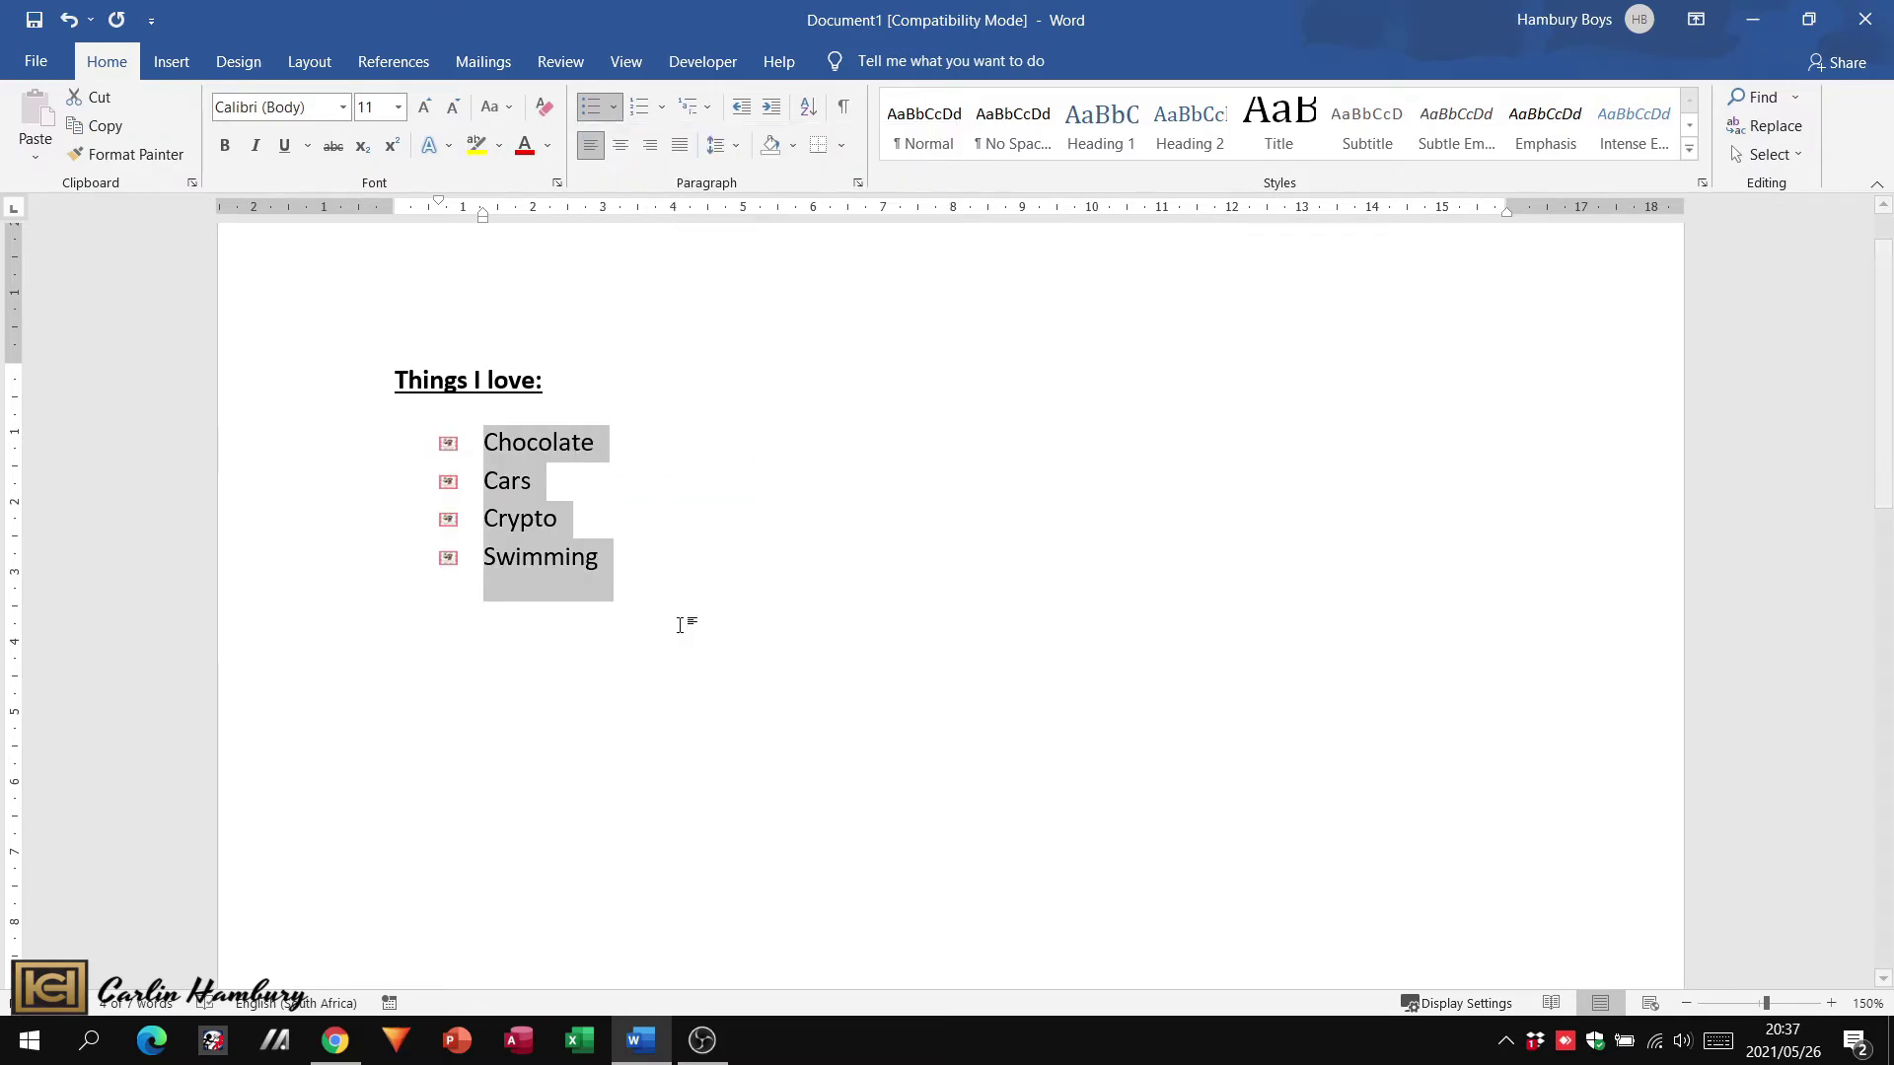
- Bring up the Define New Number Format dialog from the Numbering options
click(659, 110)
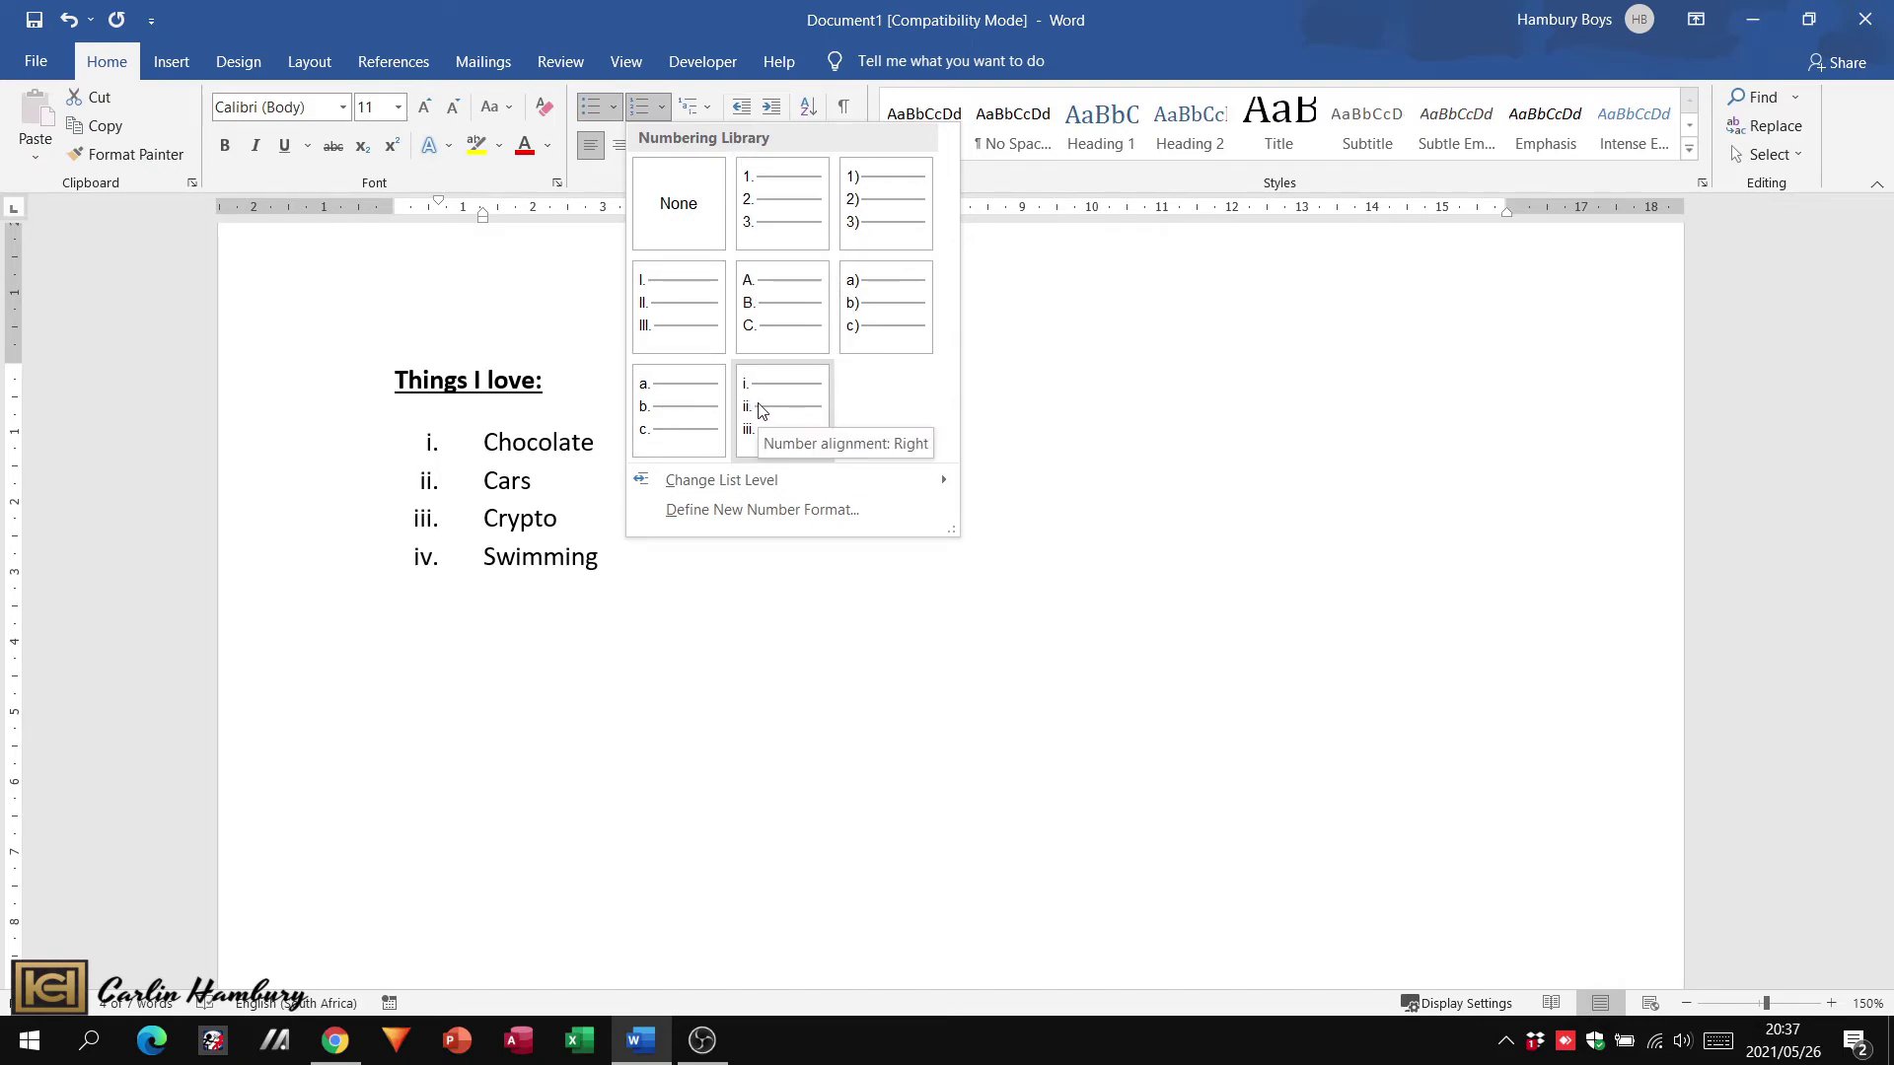
click(760, 510)
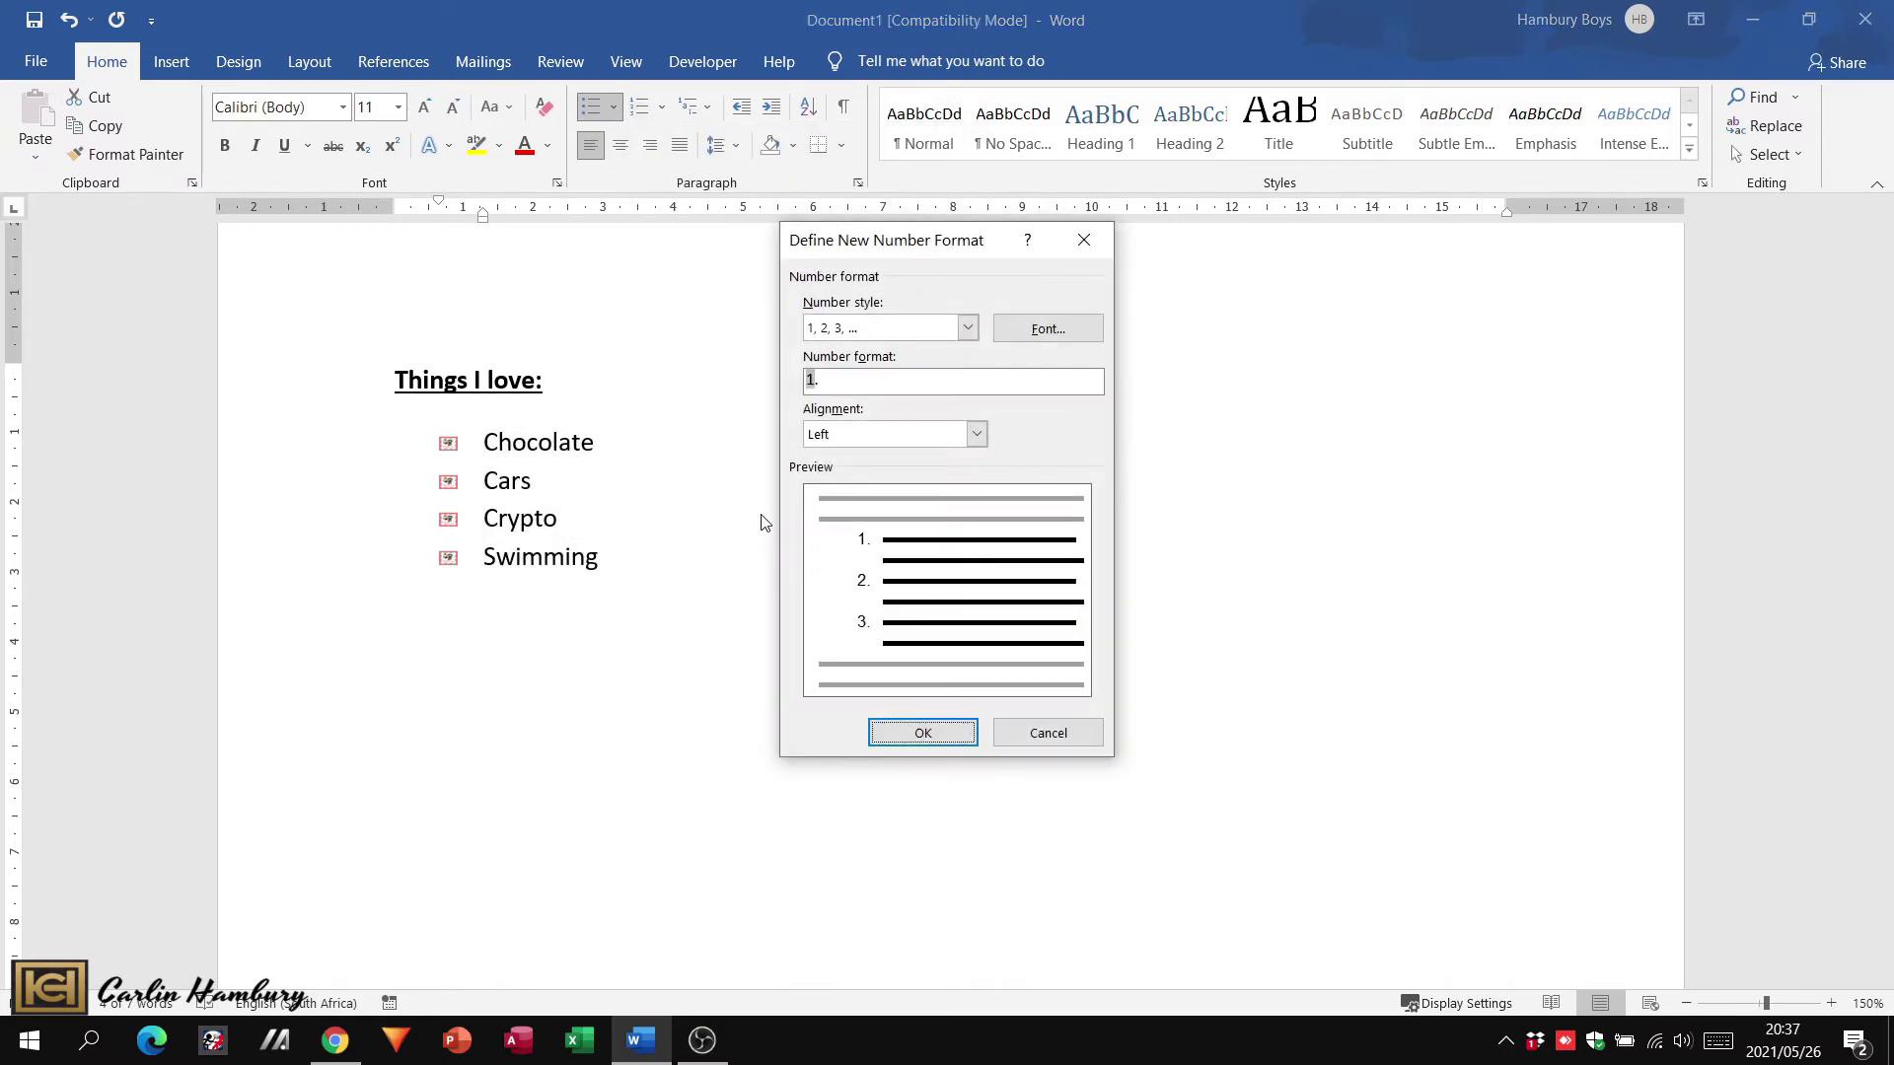
- Define a new number format with style 1, 2, 3 and Left alignment
click(968, 330)
click(969, 334)
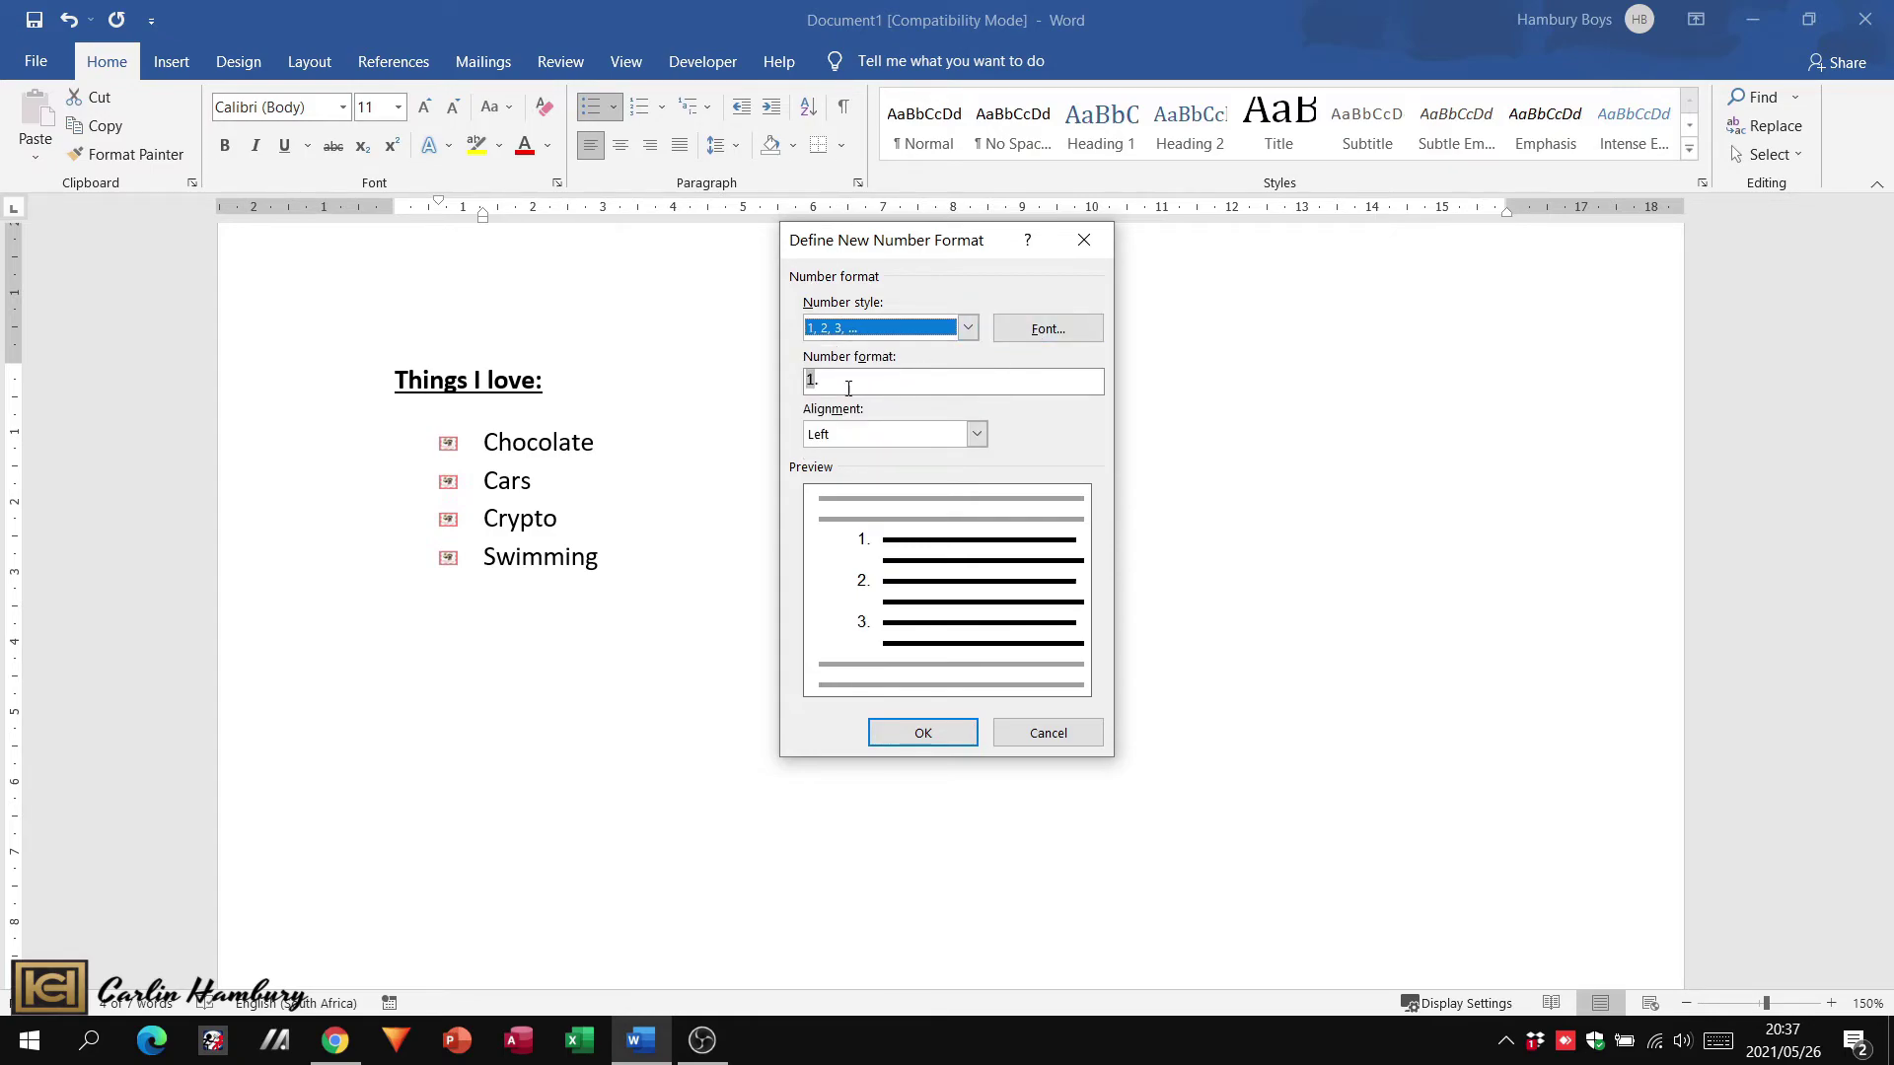
click(977, 434)
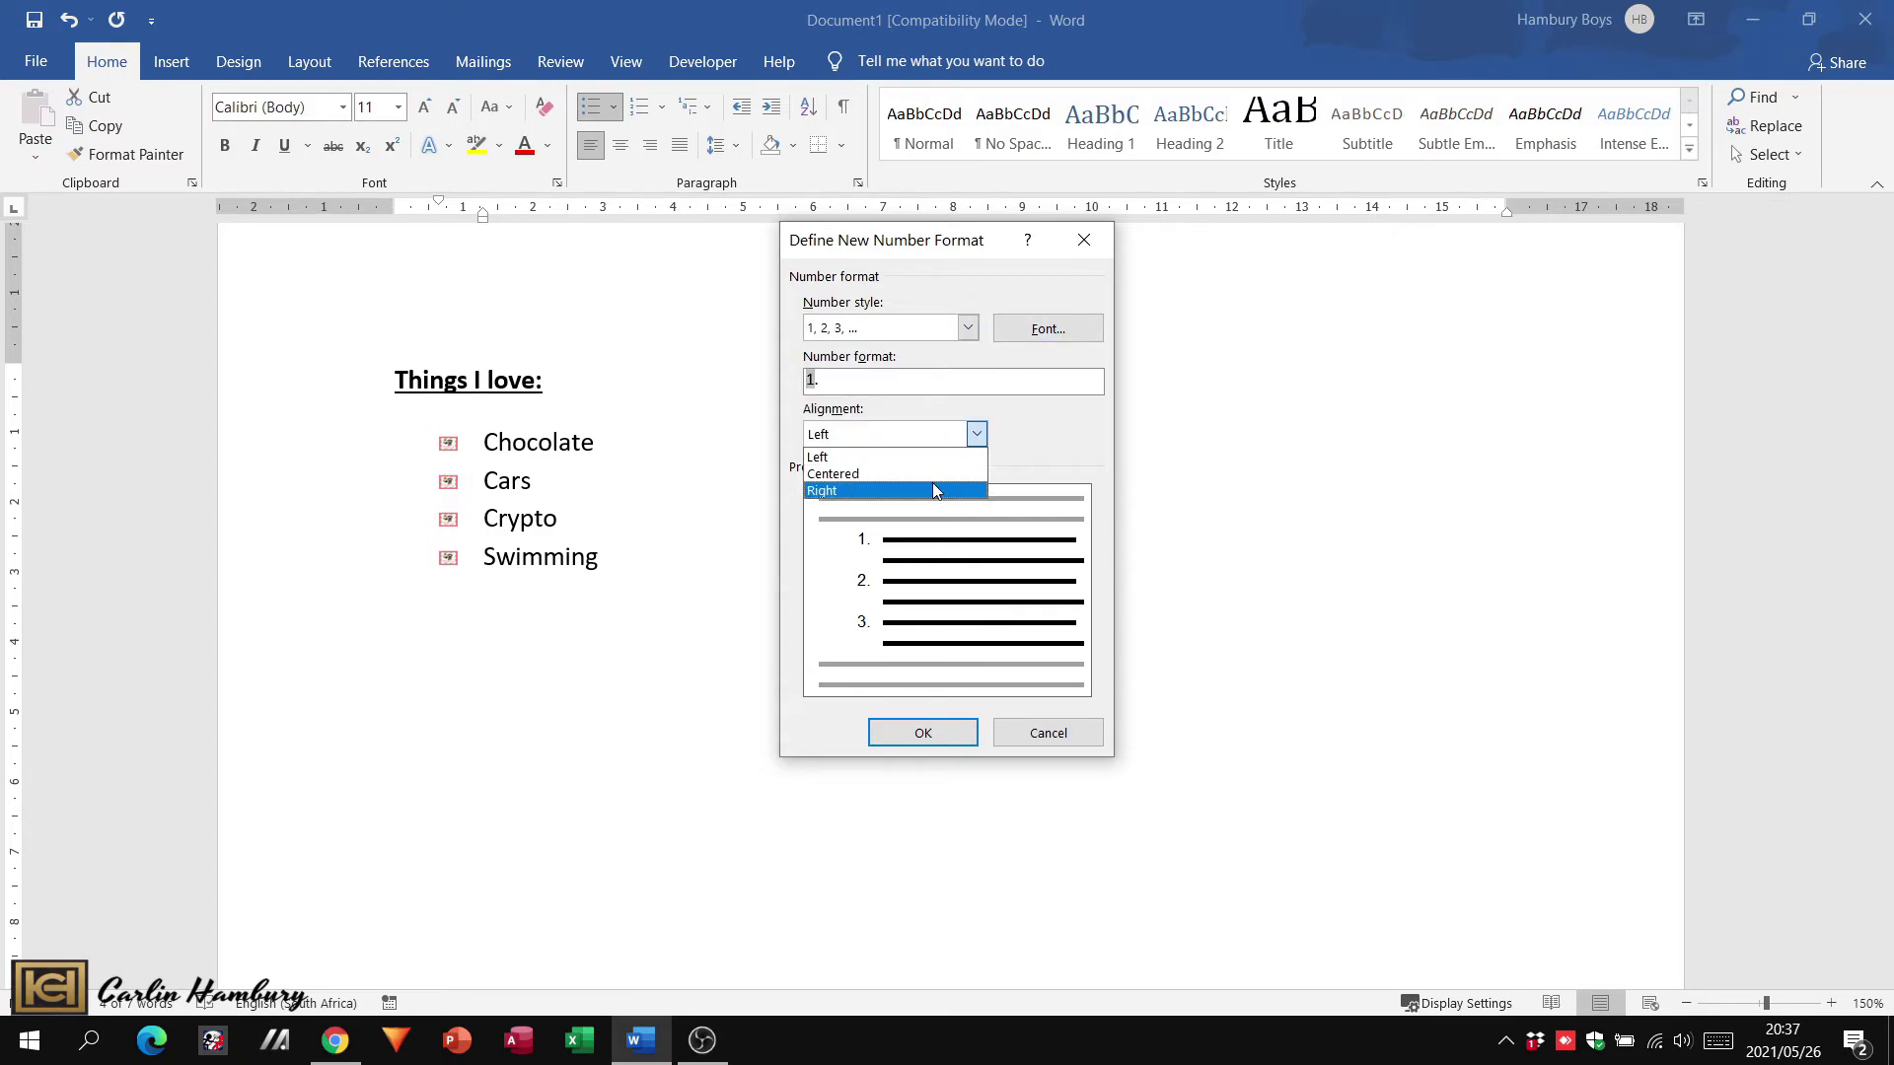
click(1019, 449)
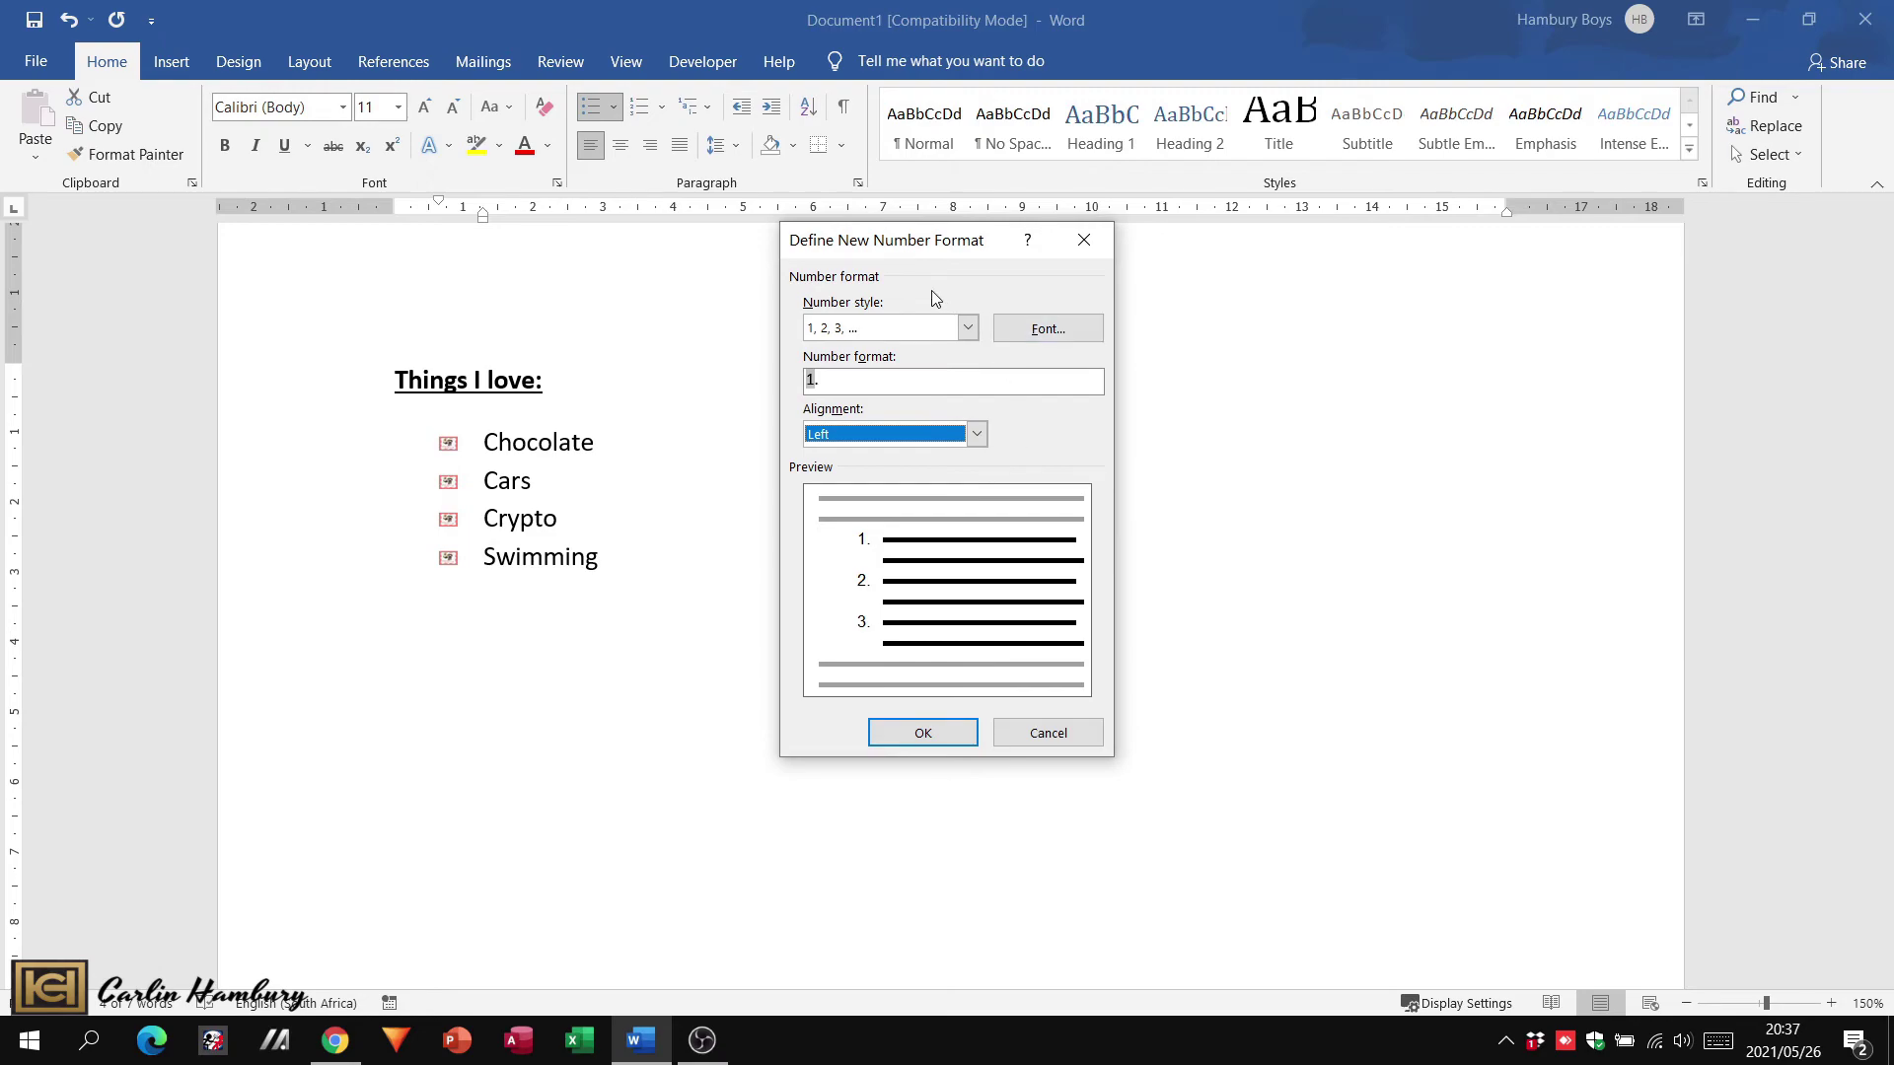
click(923, 733)
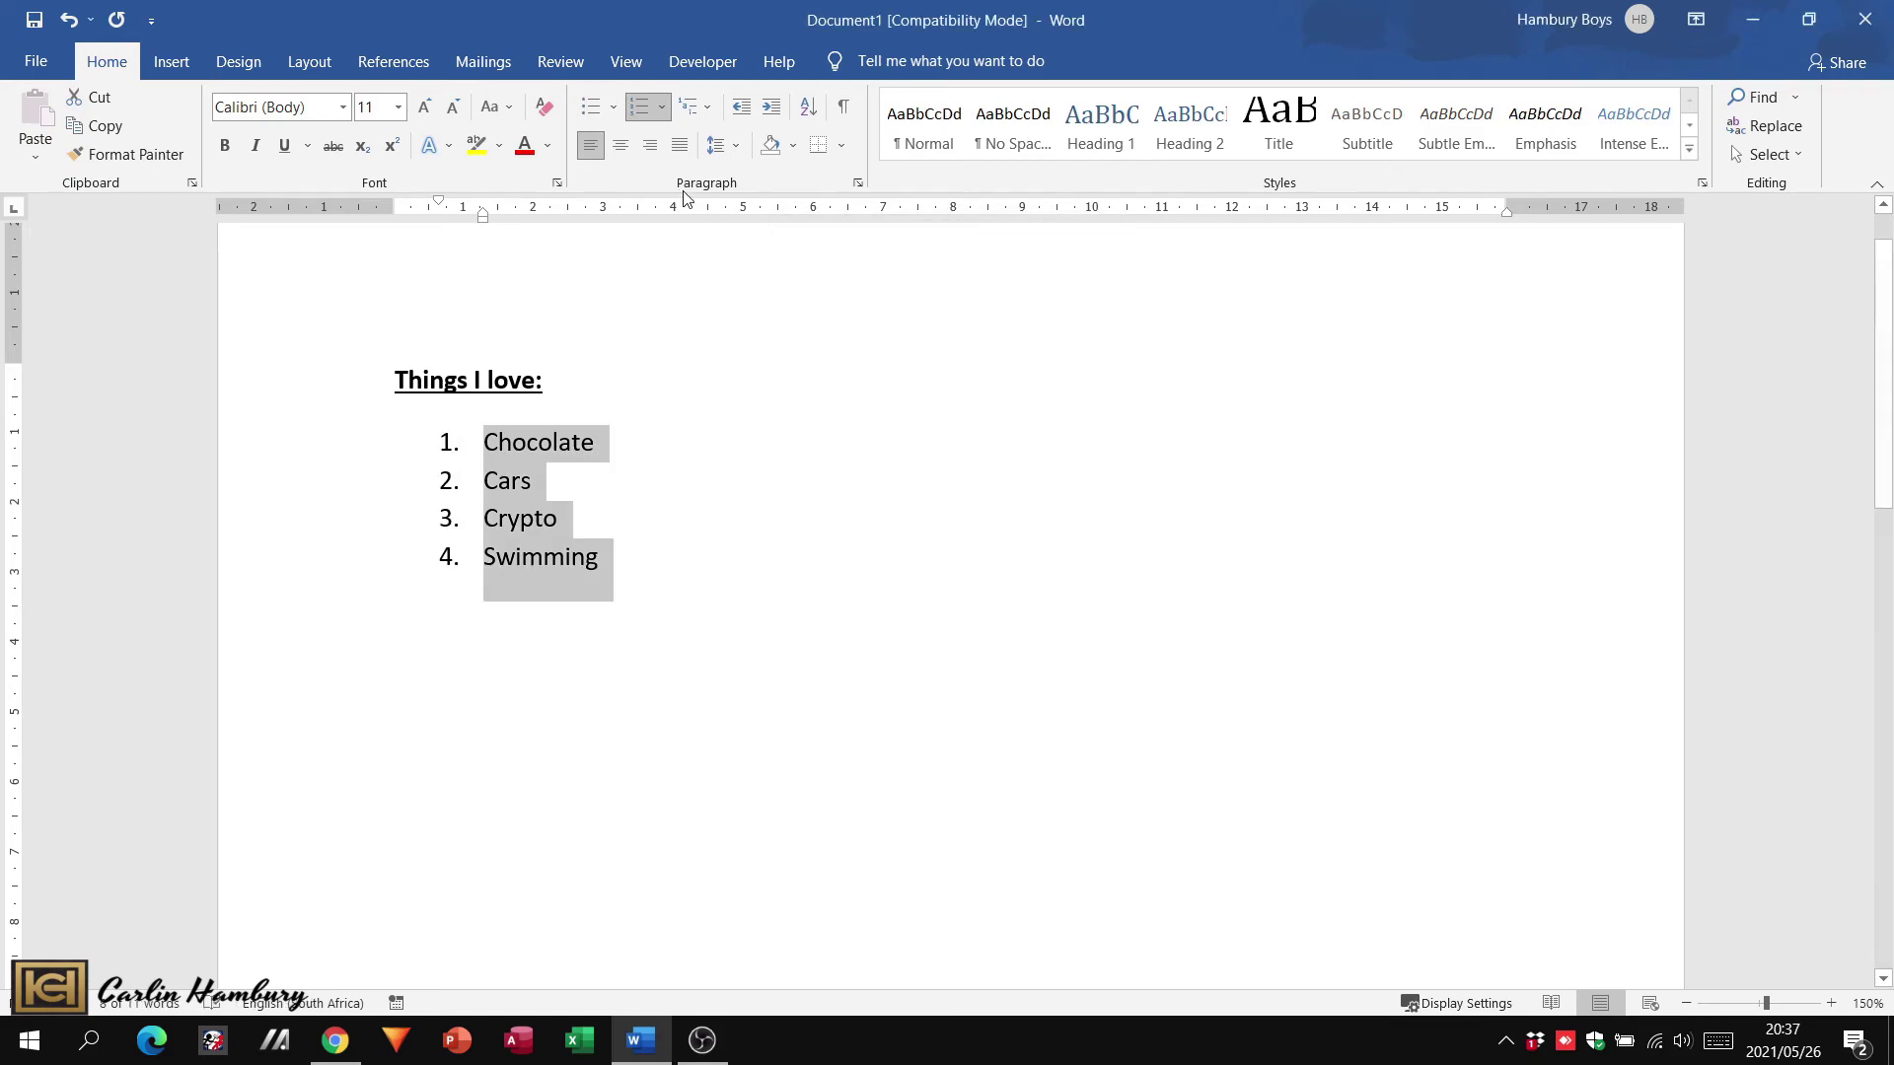
- Briefly switch the list to arrow bullets, then number the items 1. to 4. again
click(616, 108)
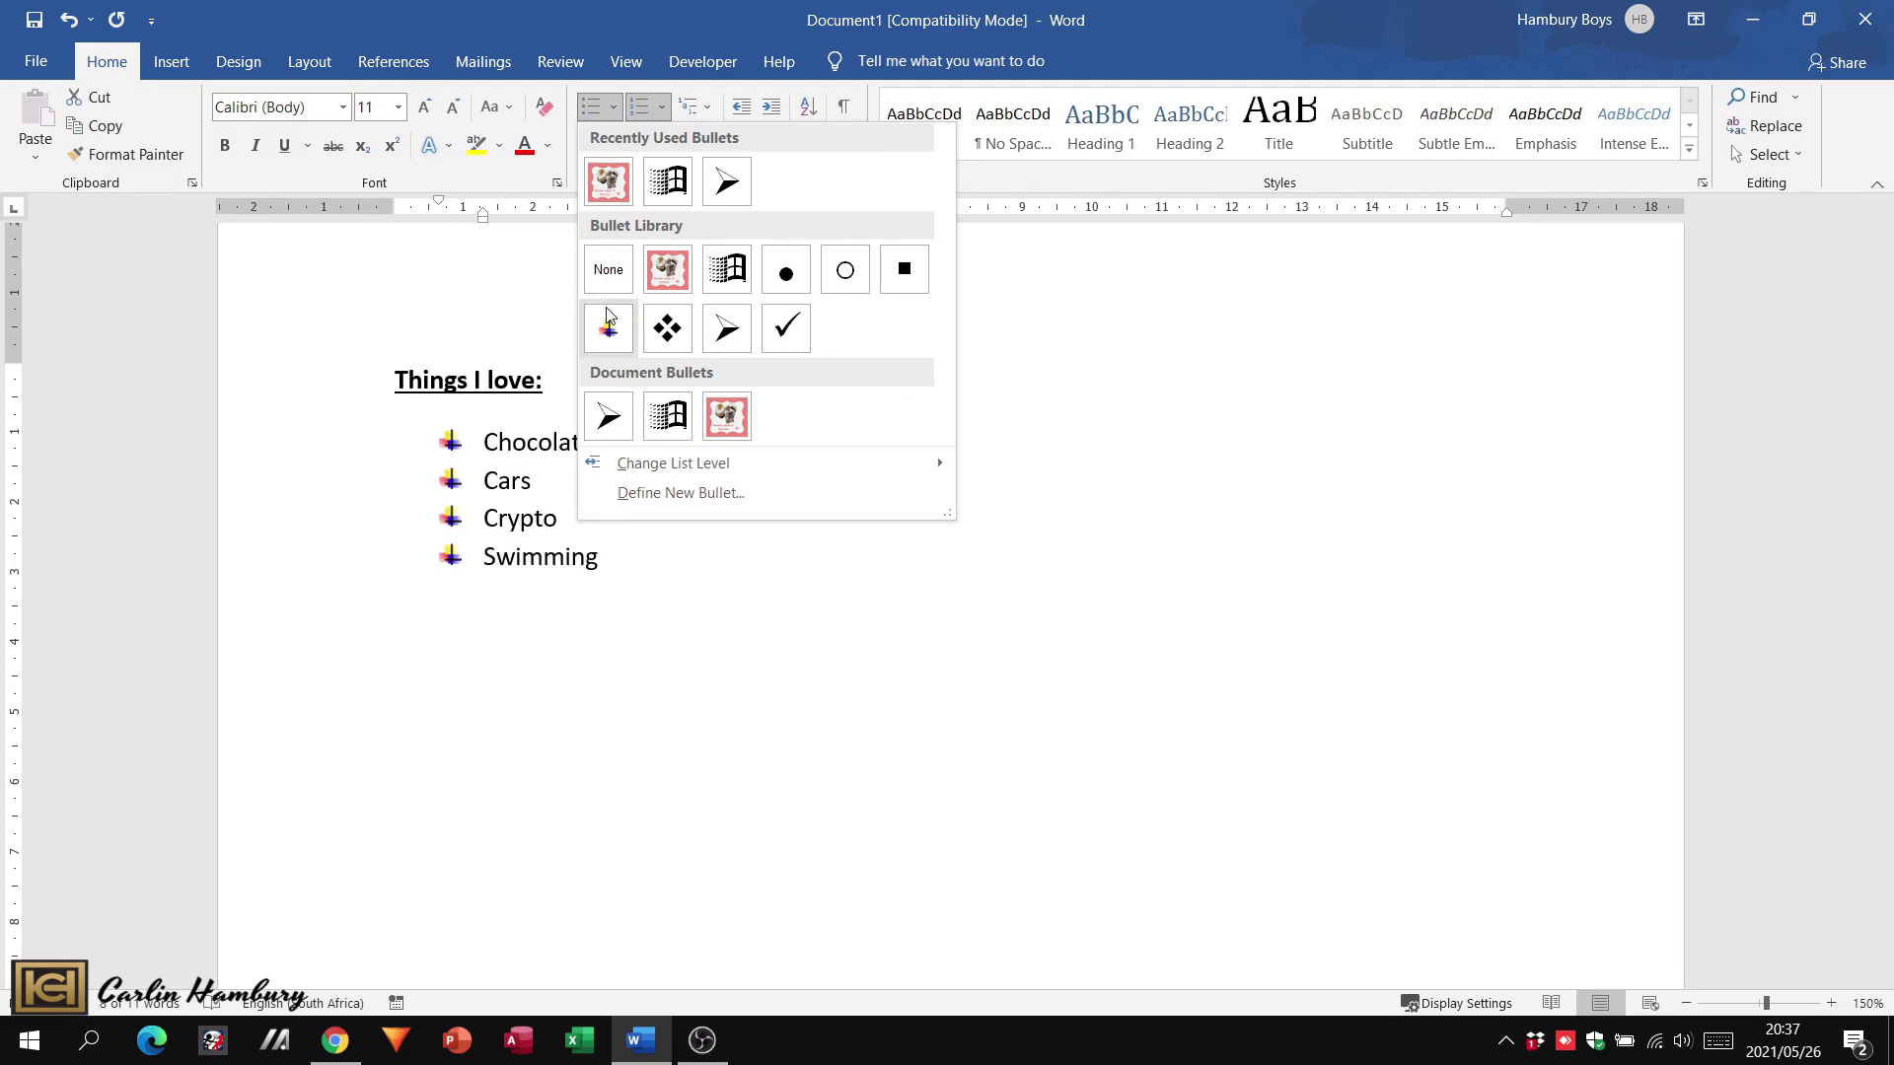
click(741, 339)
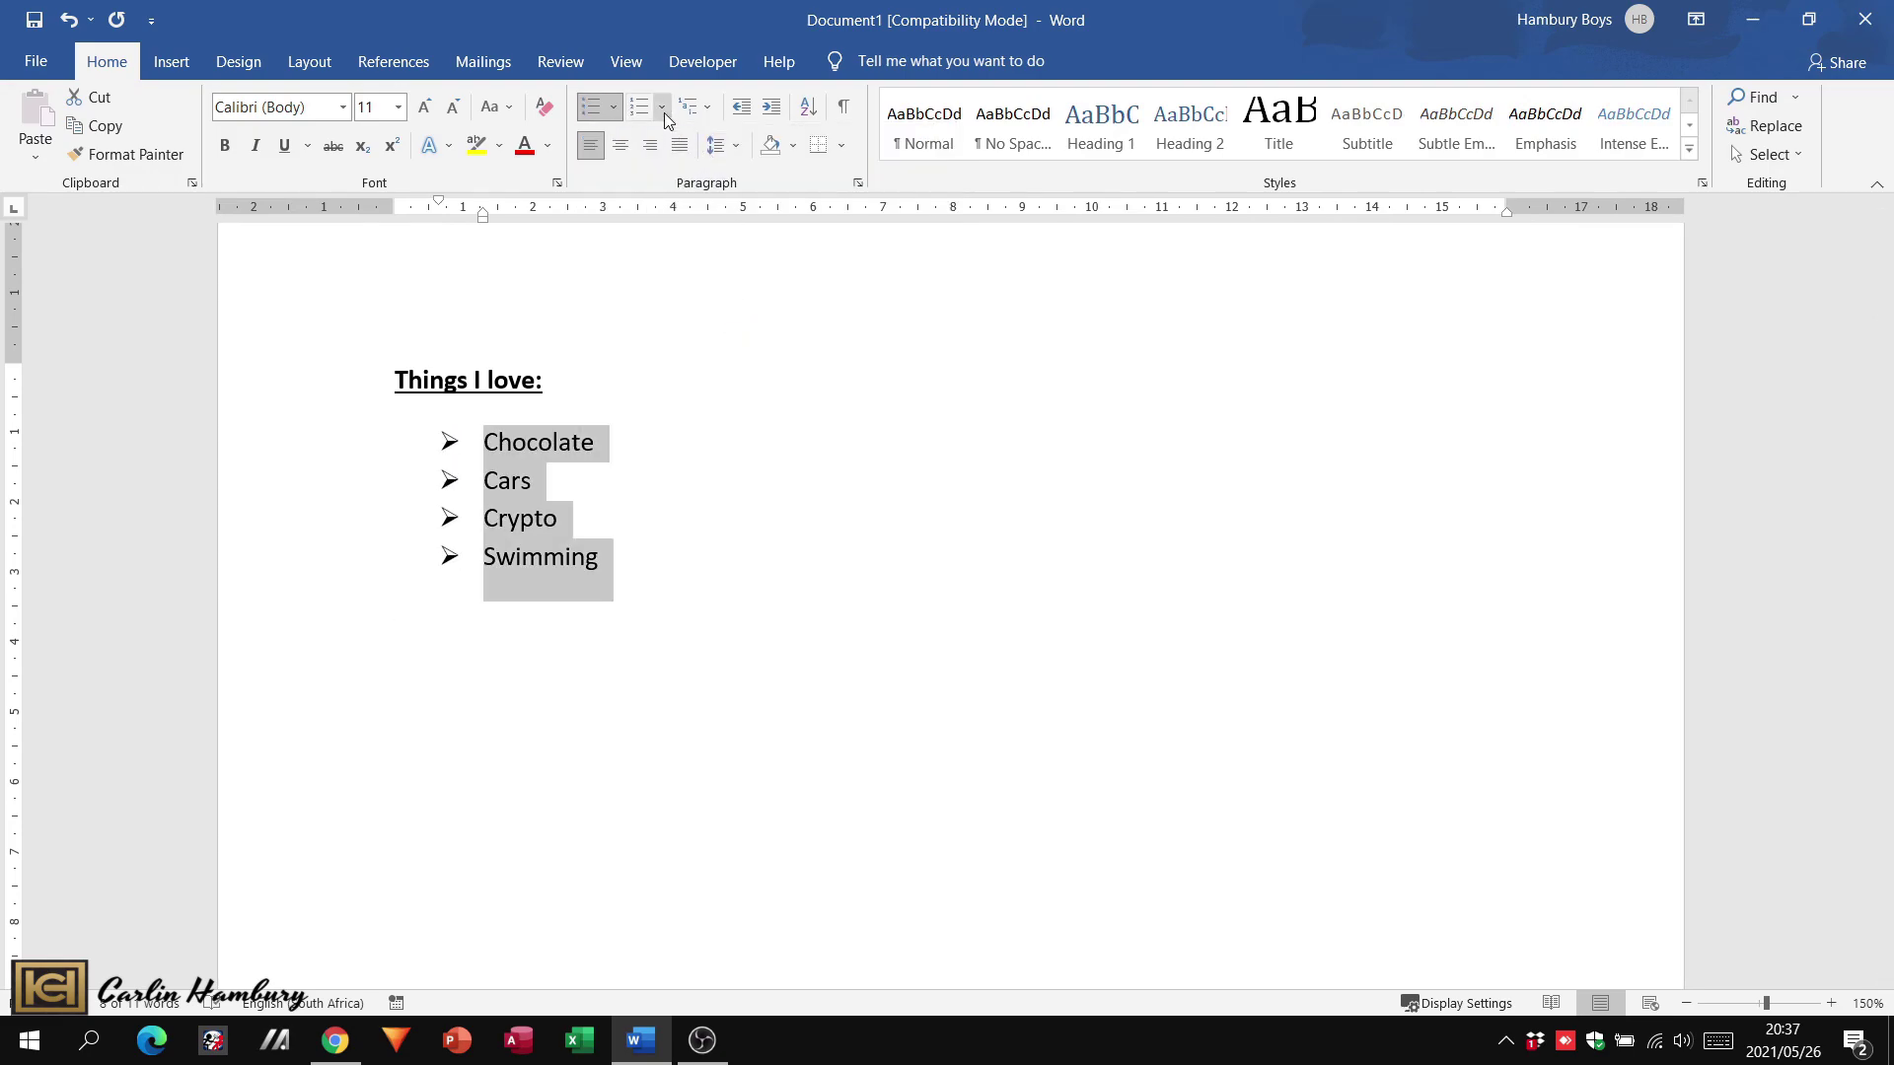
click(663, 115)
click(779, 347)
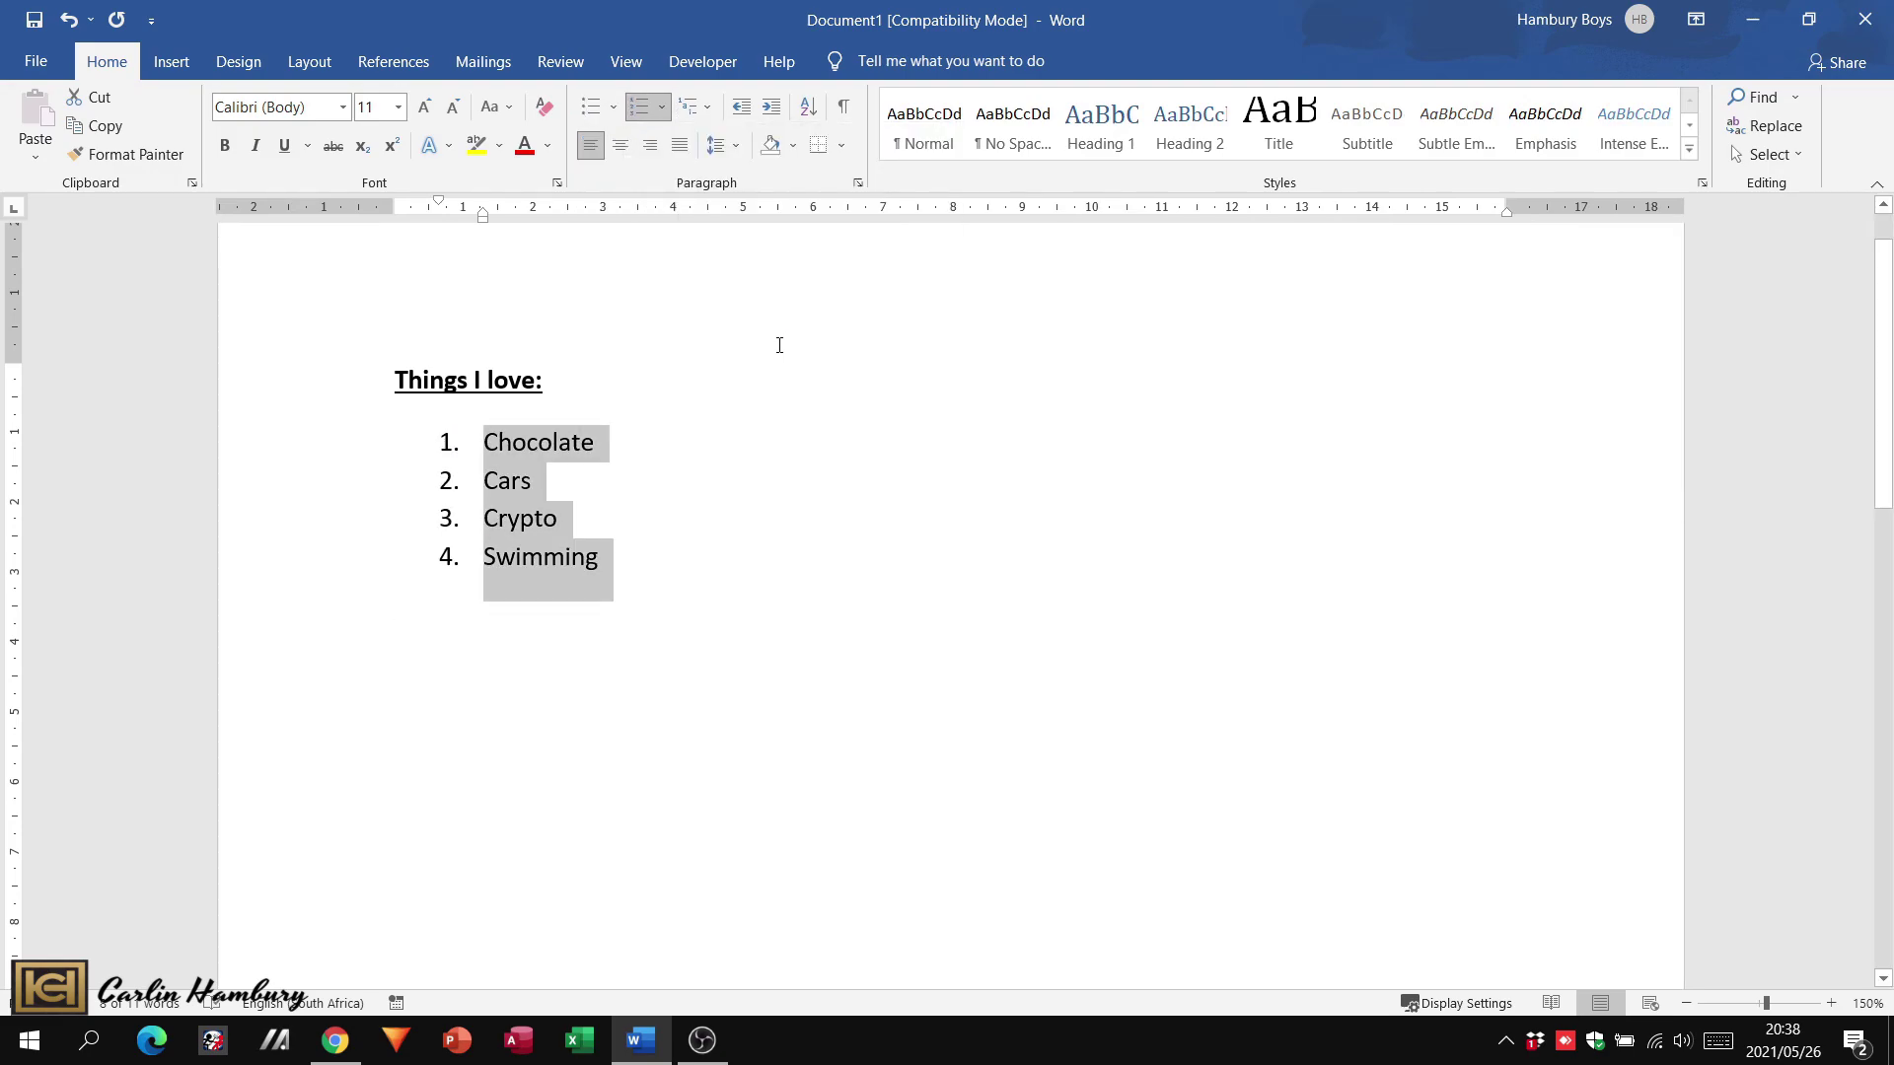